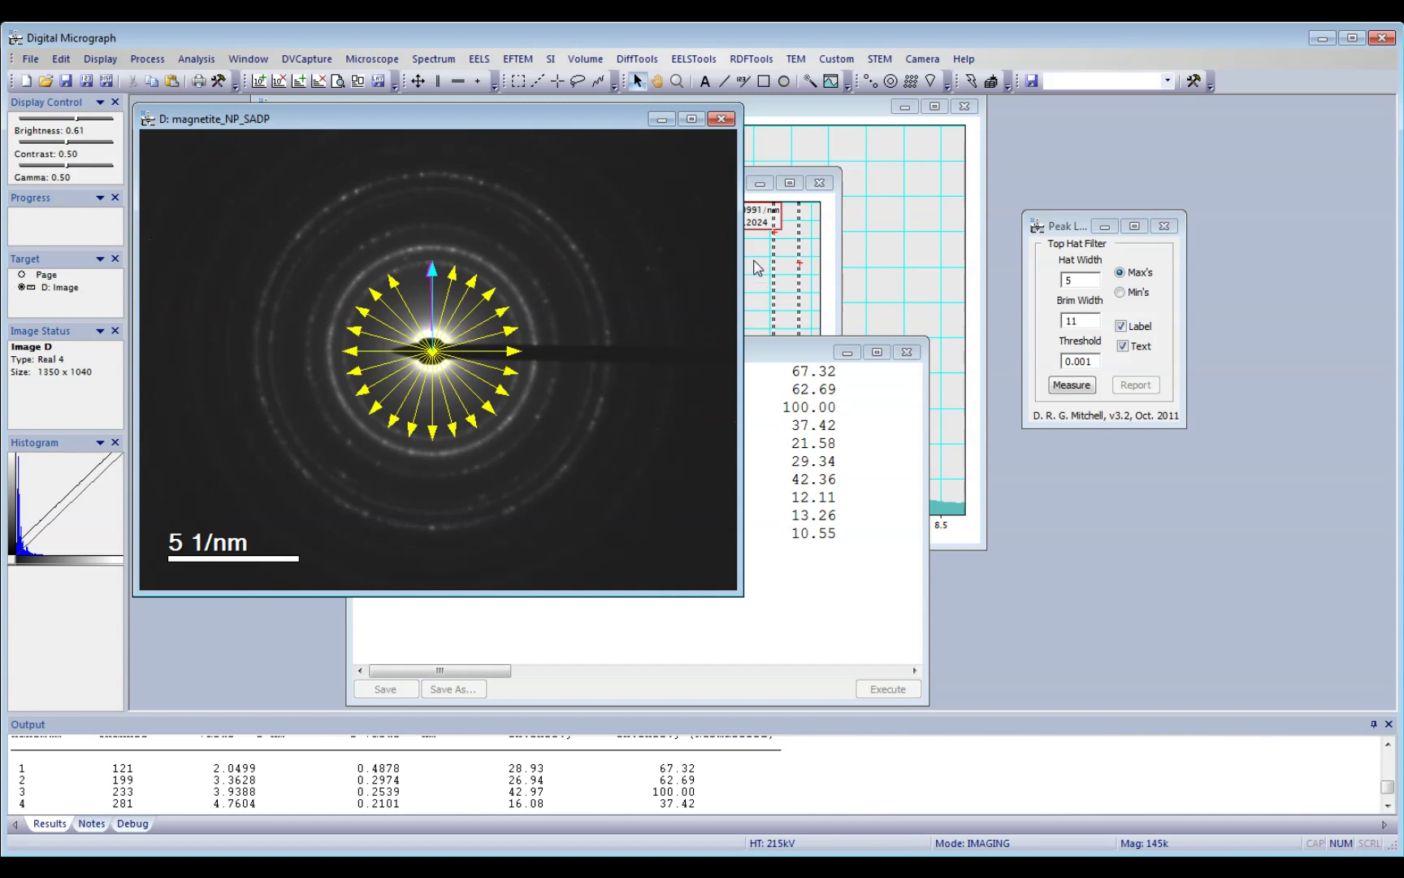
- Arrange the profile and diffraction pattern windows so the peak-marked rotational average plot is in front
click(757, 125)
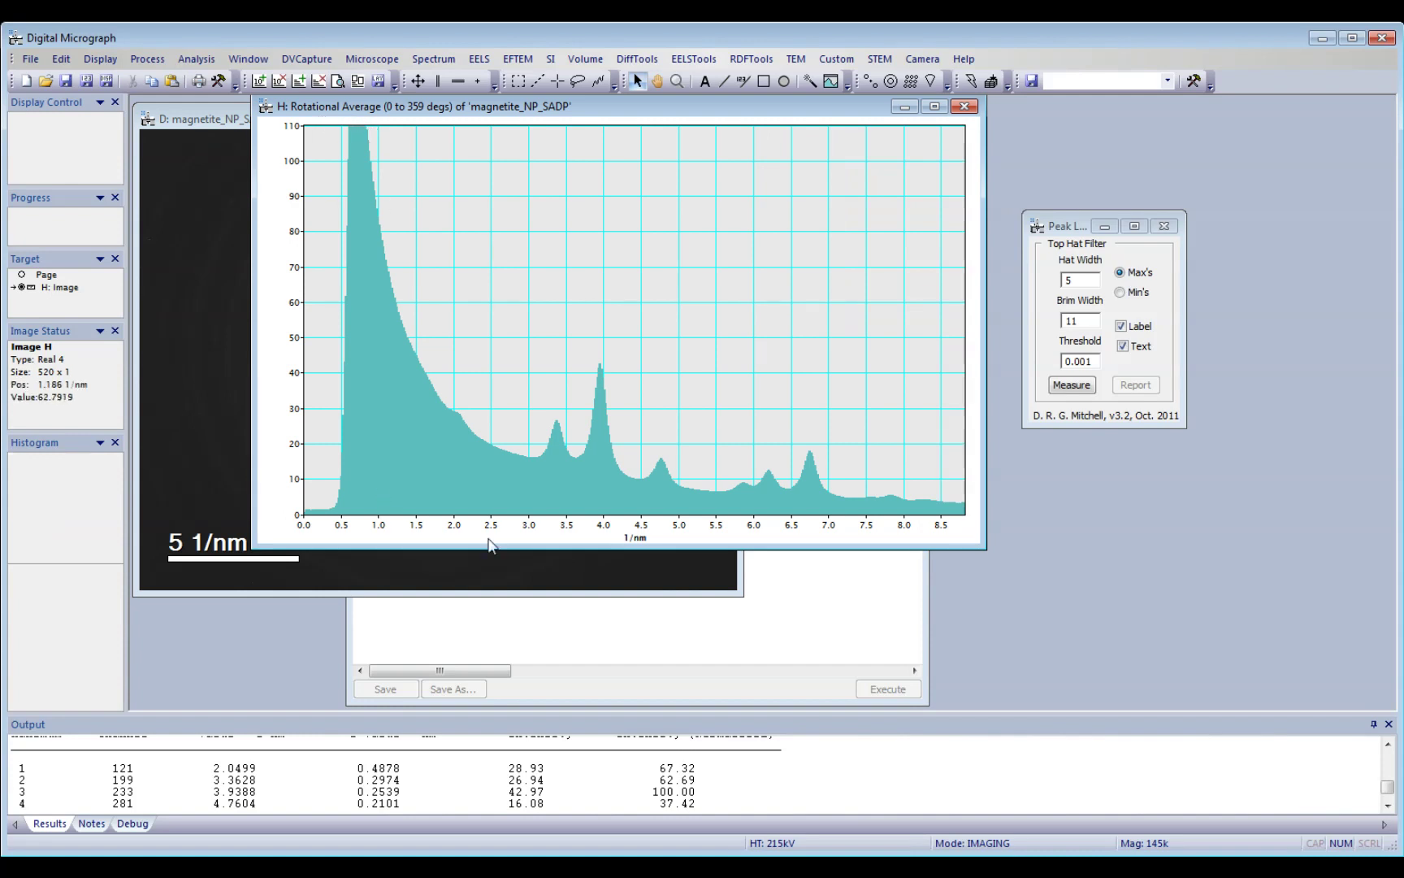
drag(589, 110, 799, 110)
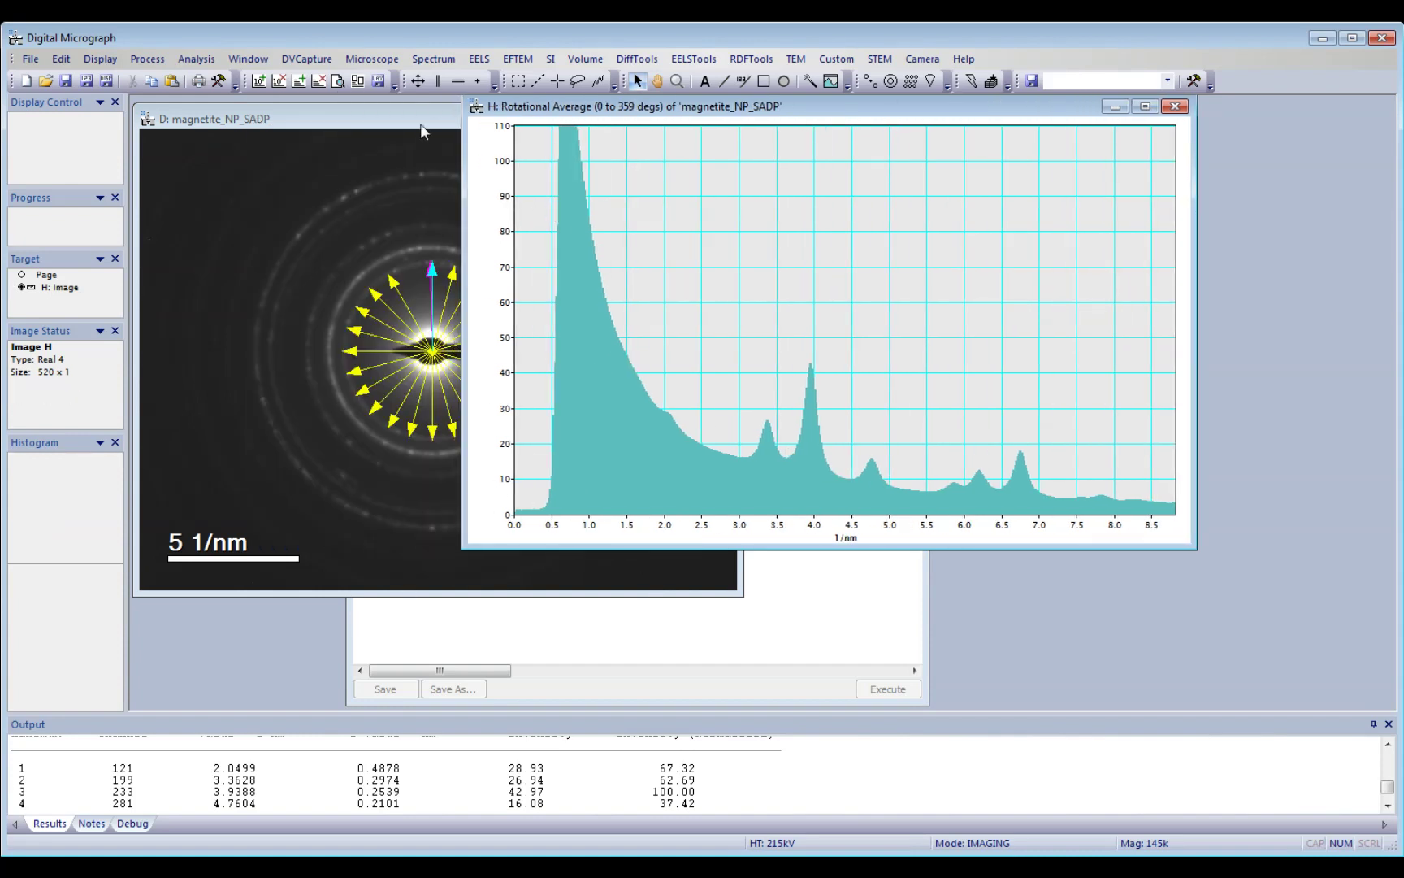
drag(420, 124, 443, 203)
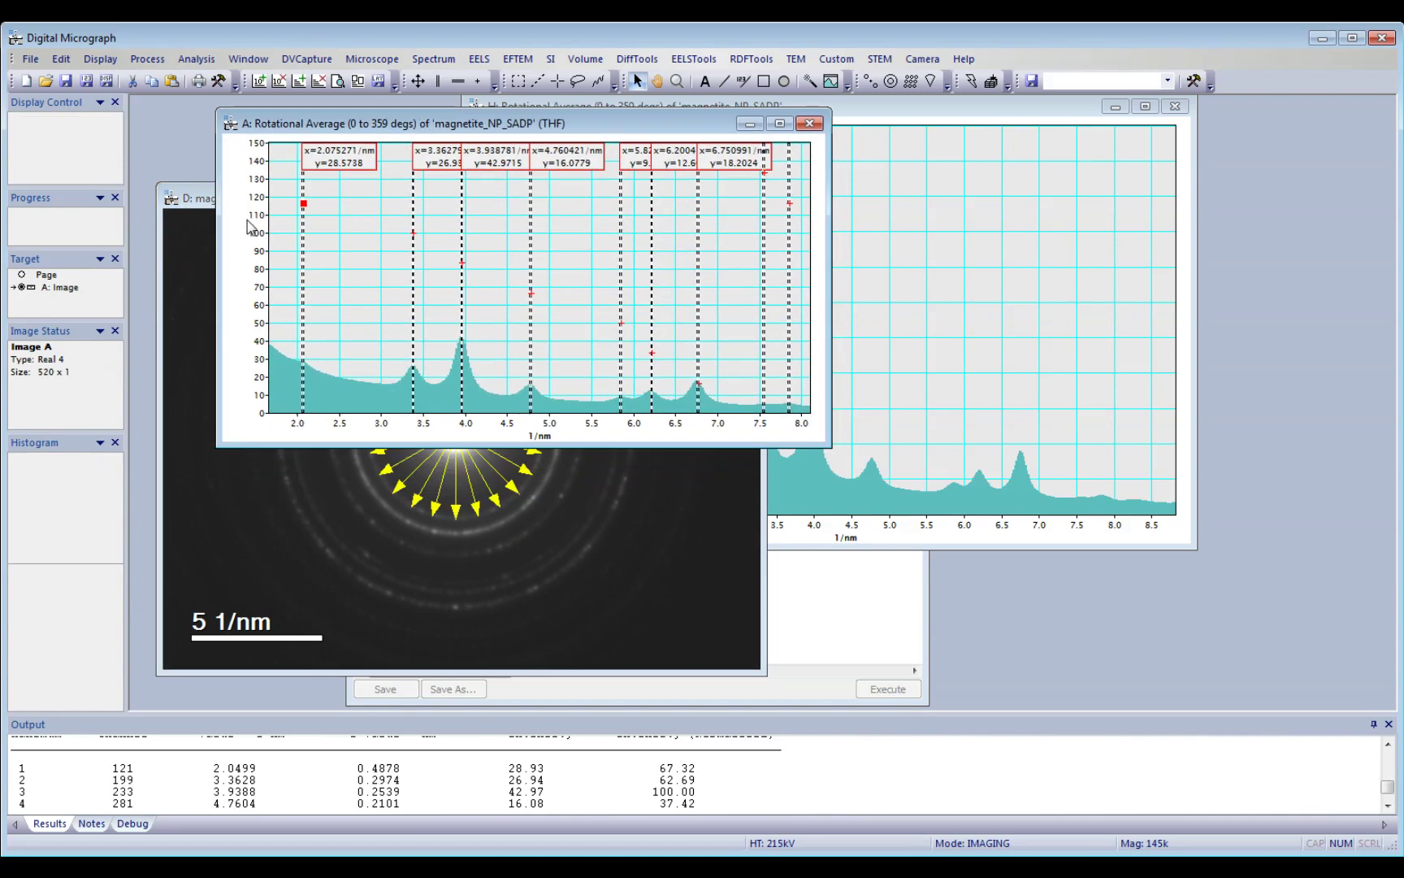
drag(190, 208, 172, 170)
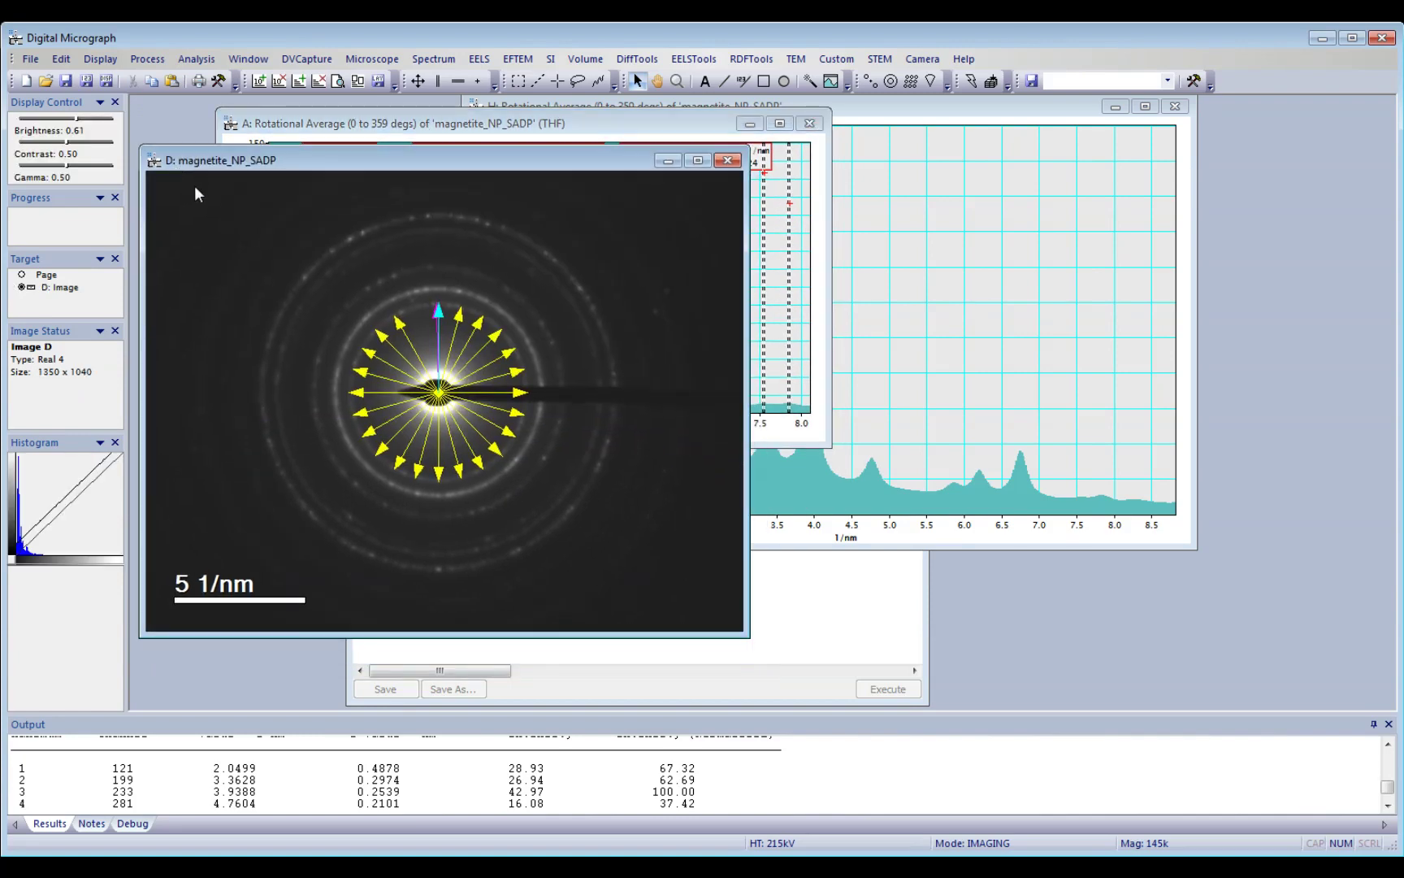
click(520, 130)
- Rescale the plot x-axis to 0–9 1/nm and move the ten-peak table up-left
drag(515, 435, 513, 414)
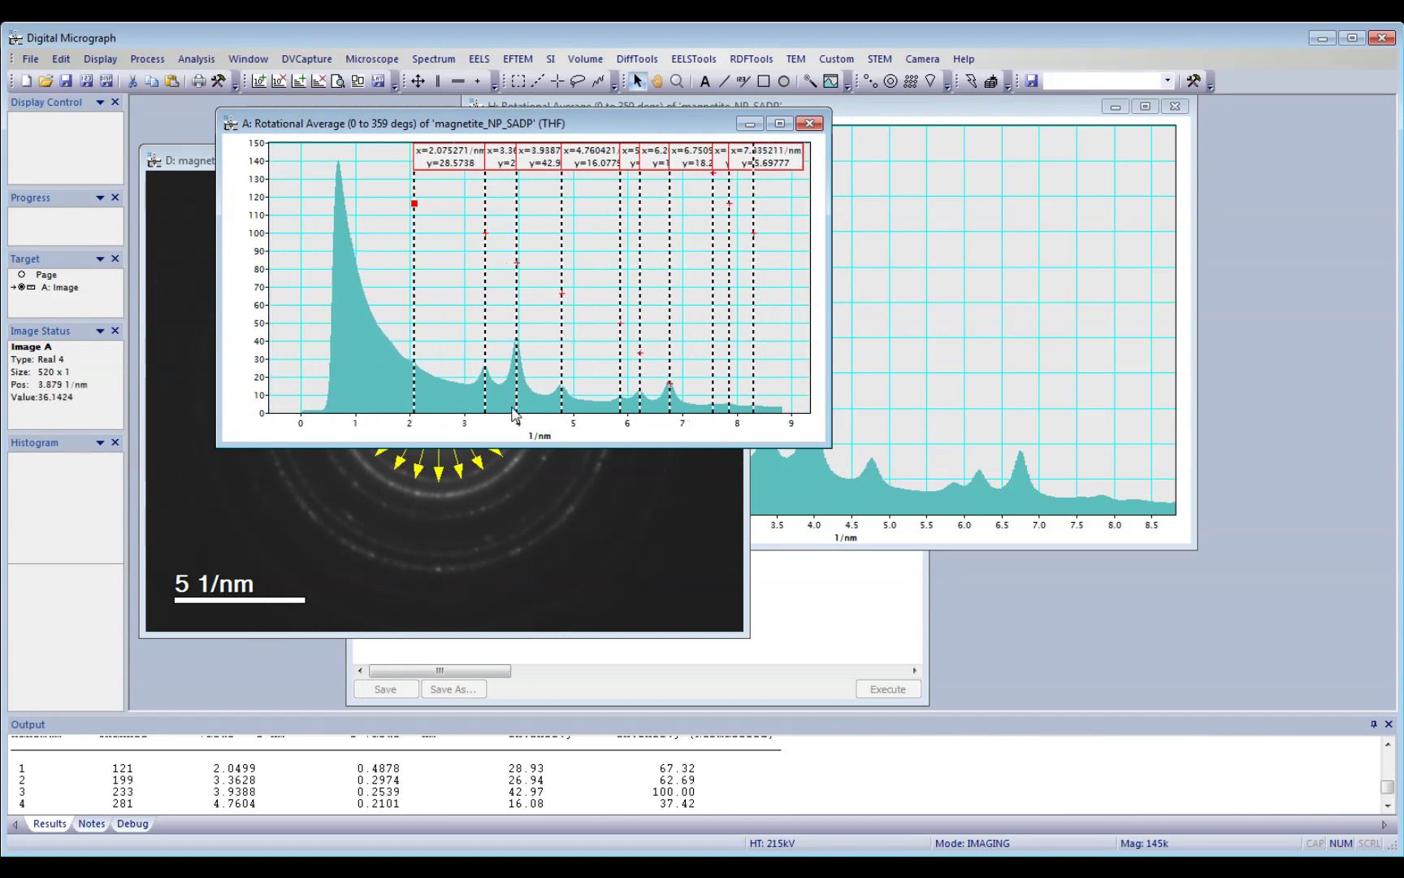
click(546, 699)
drag(647, 355, 591, 303)
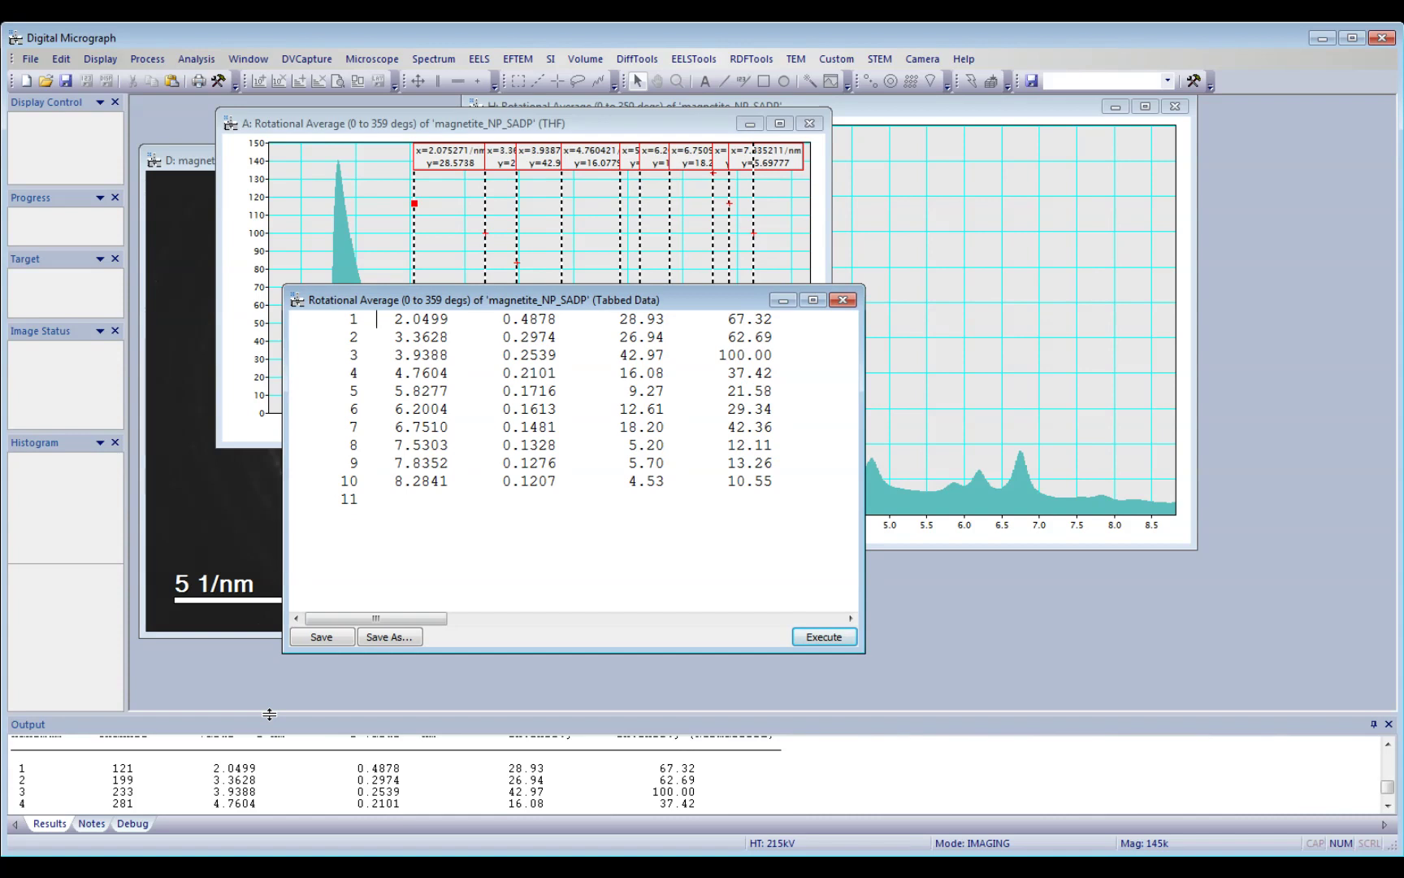
drag(269, 713, 258, 604)
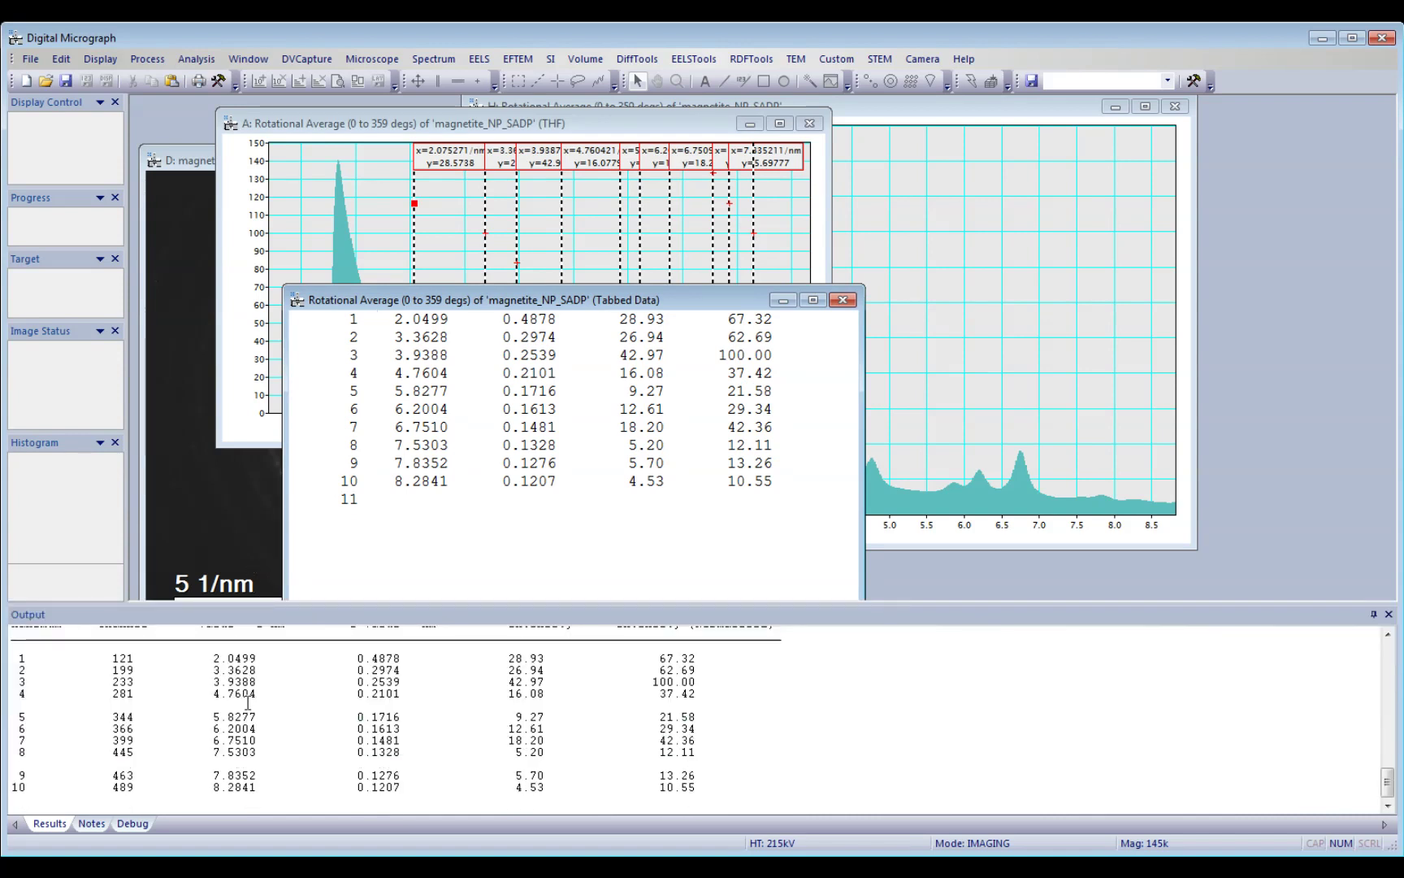
scroll(186, 711, up, 2)
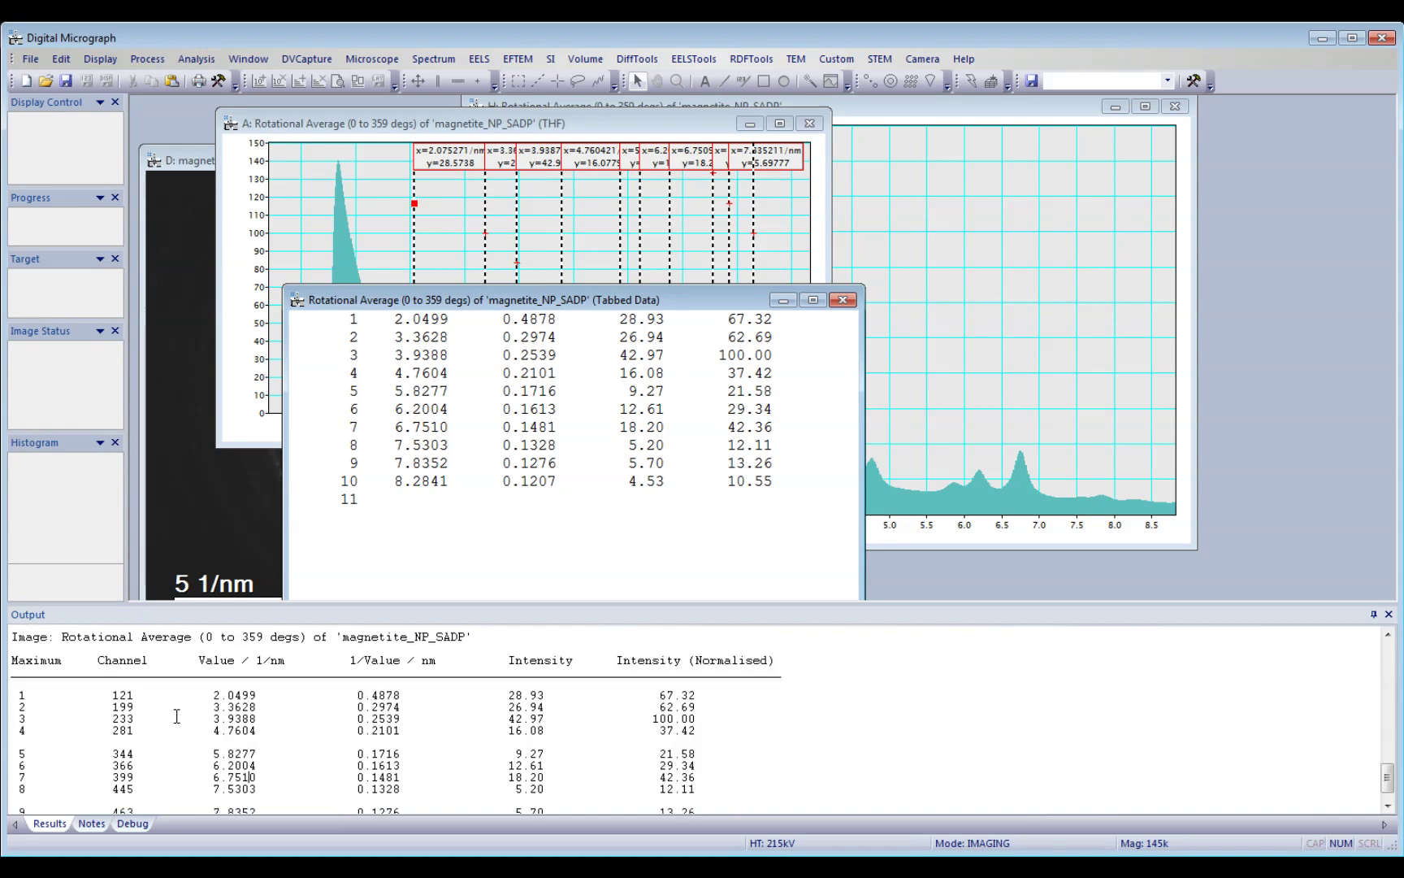
scroll(176, 715, down, 1)
scroll(195, 707, up, 1)
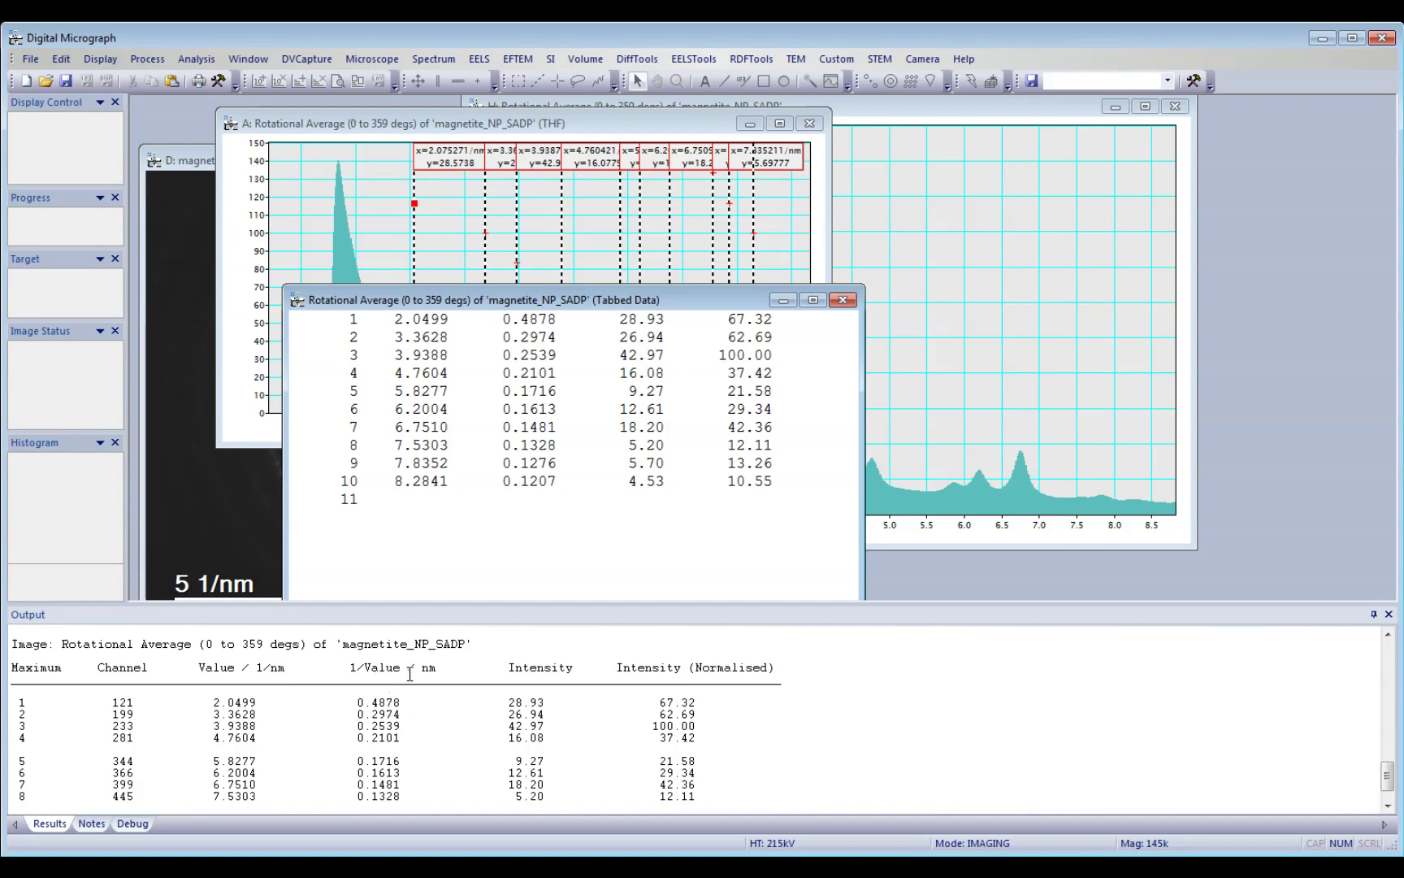
drag(421, 671, 437, 668)
click(437, 668)
drag(667, 607, 667, 683)
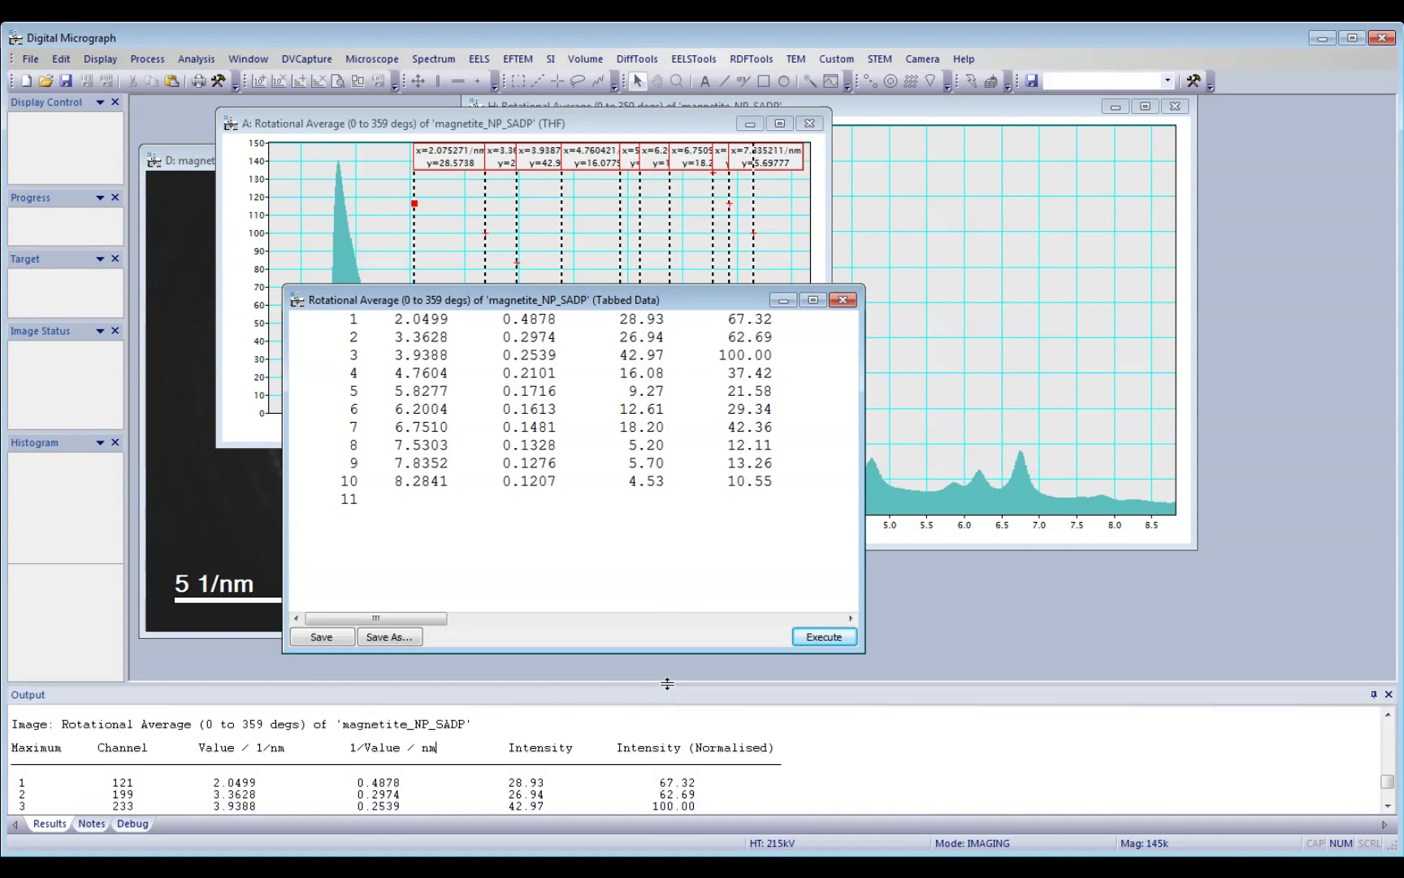
- Open DiffTools > Crystal Tools, set the dialog aside, and raise the magnetite_NP_SADP pattern
click(637, 59)
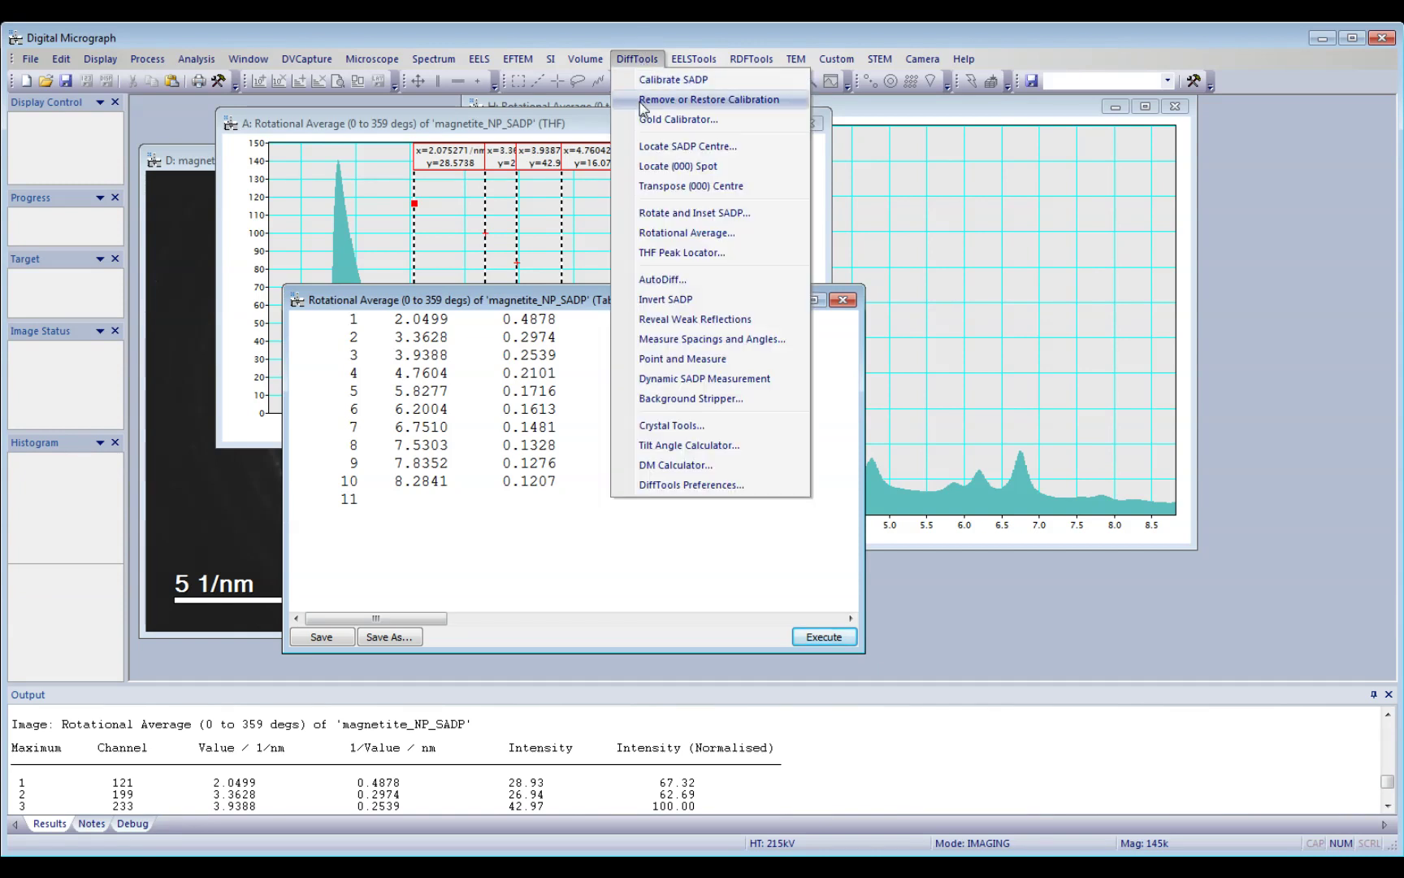
click(667, 428)
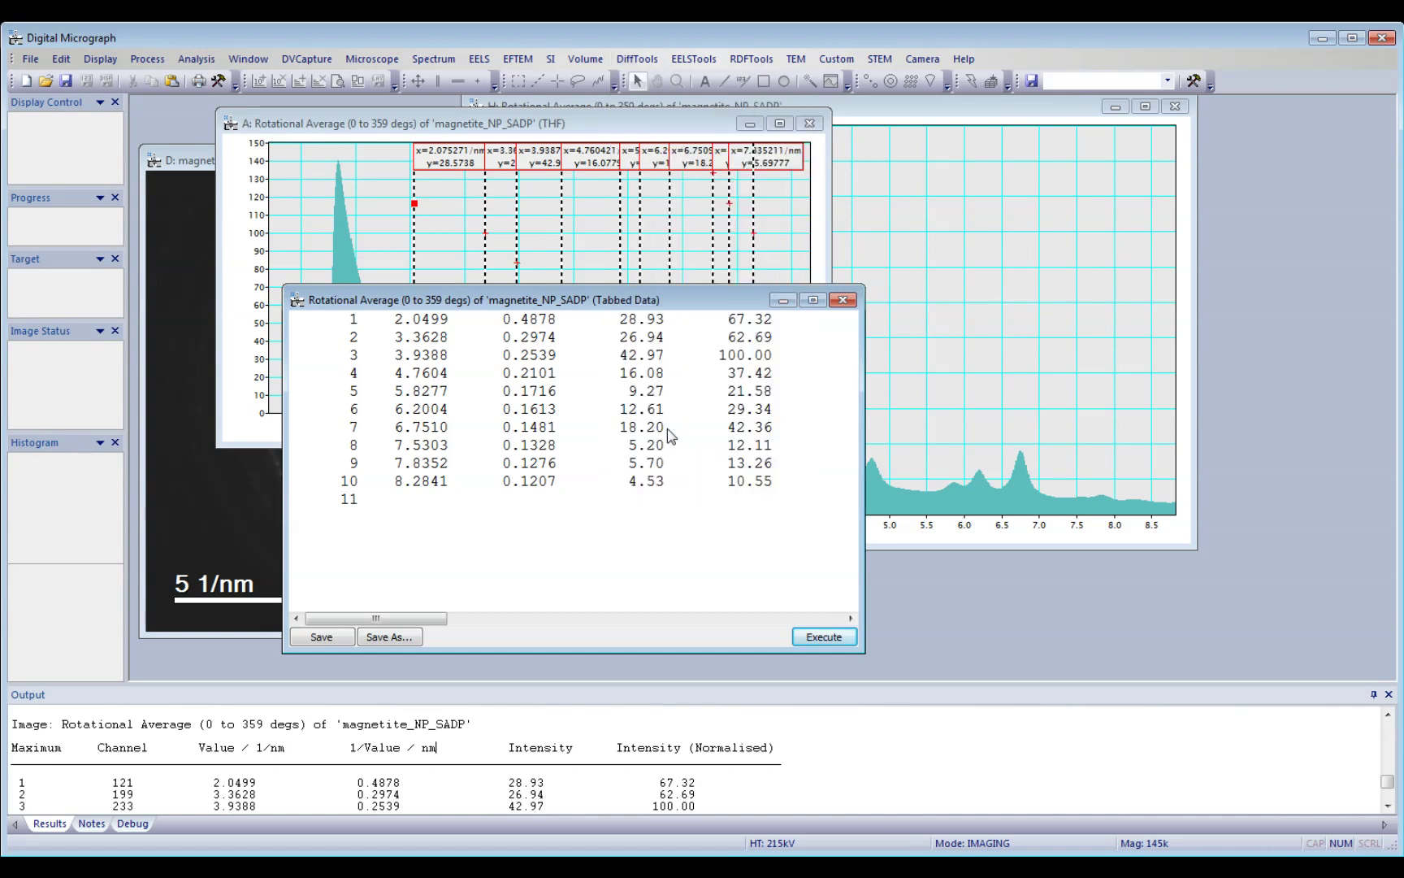
drag(1040, 172, 941, 296)
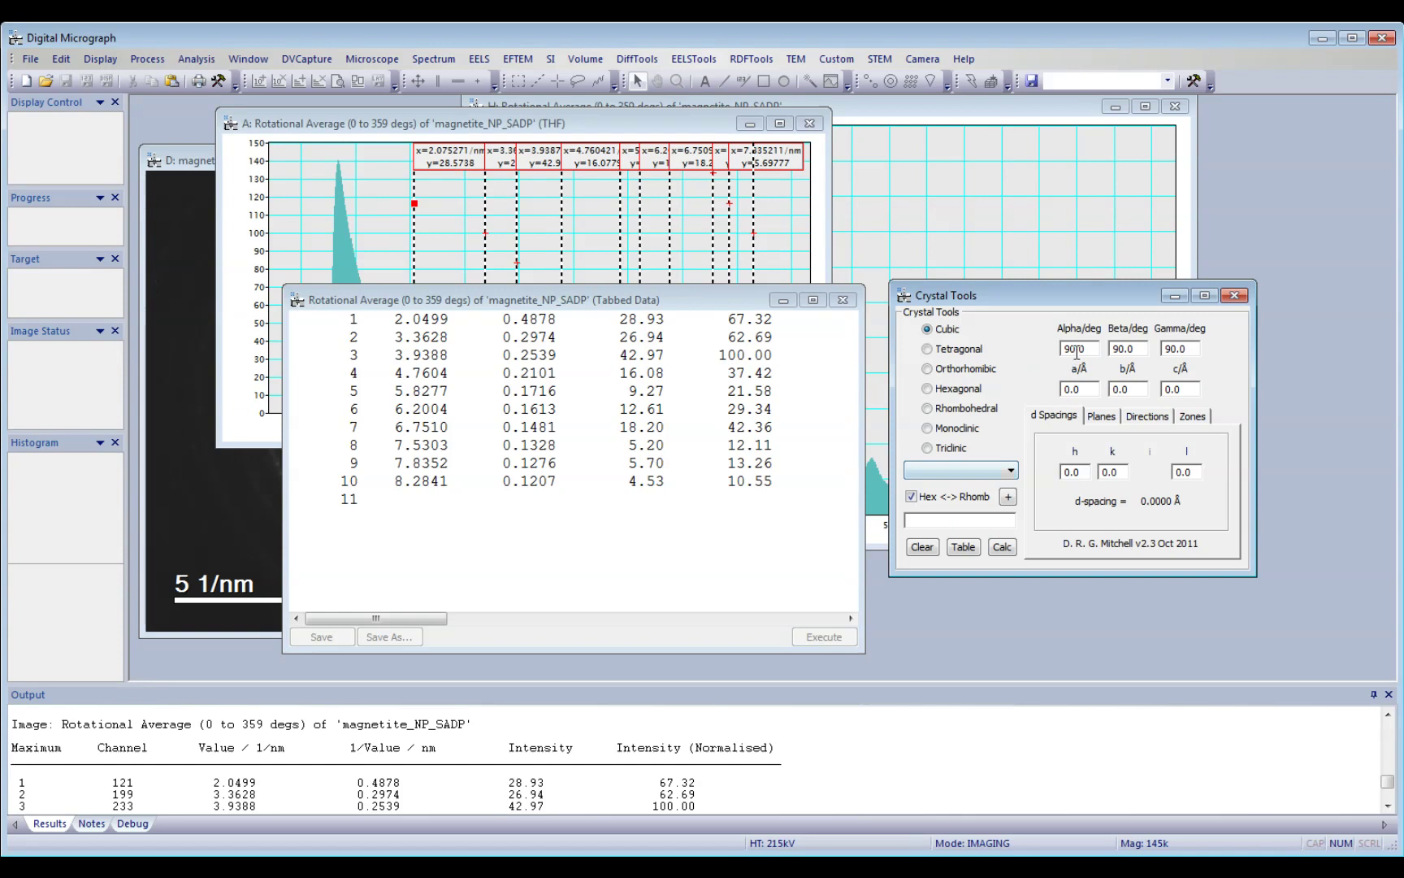
drag(1062, 298, 1053, 292)
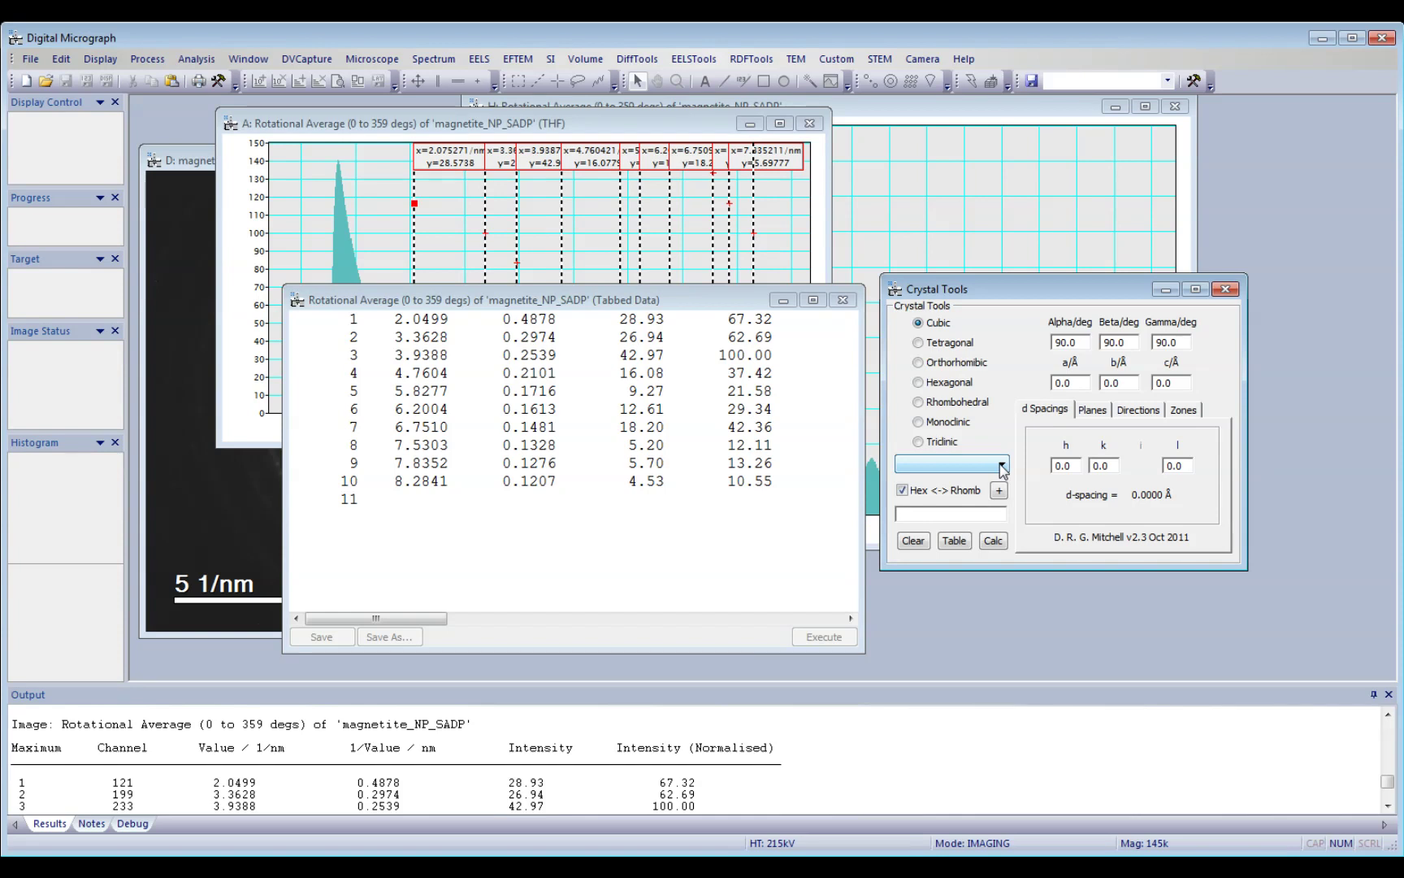
click(183, 164)
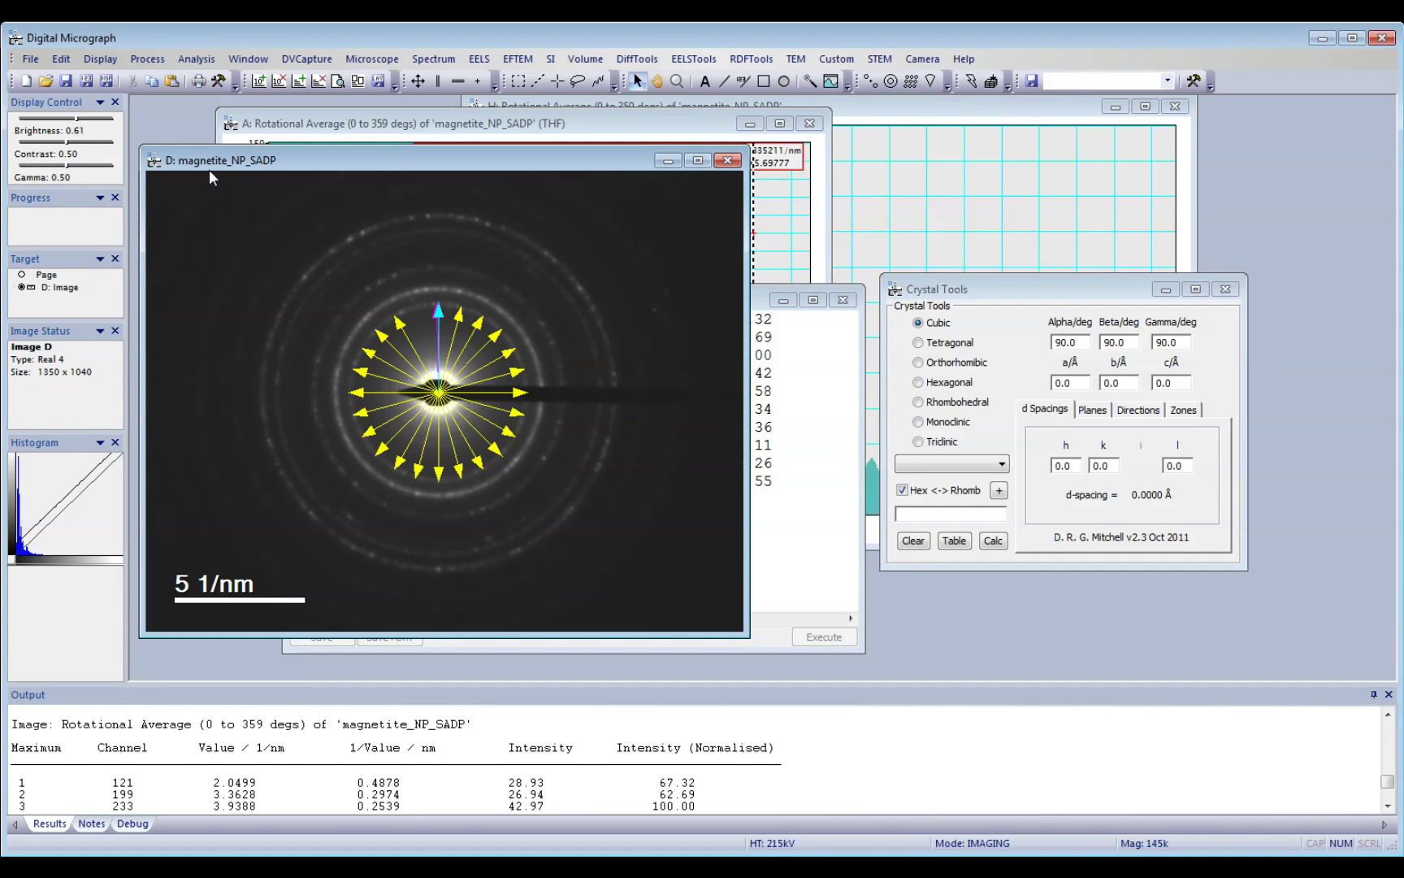
- Select Magnetite (cubic, a = b = c = 8.391 Å) in Crystal Tools and shift the dialog right
click(939, 294)
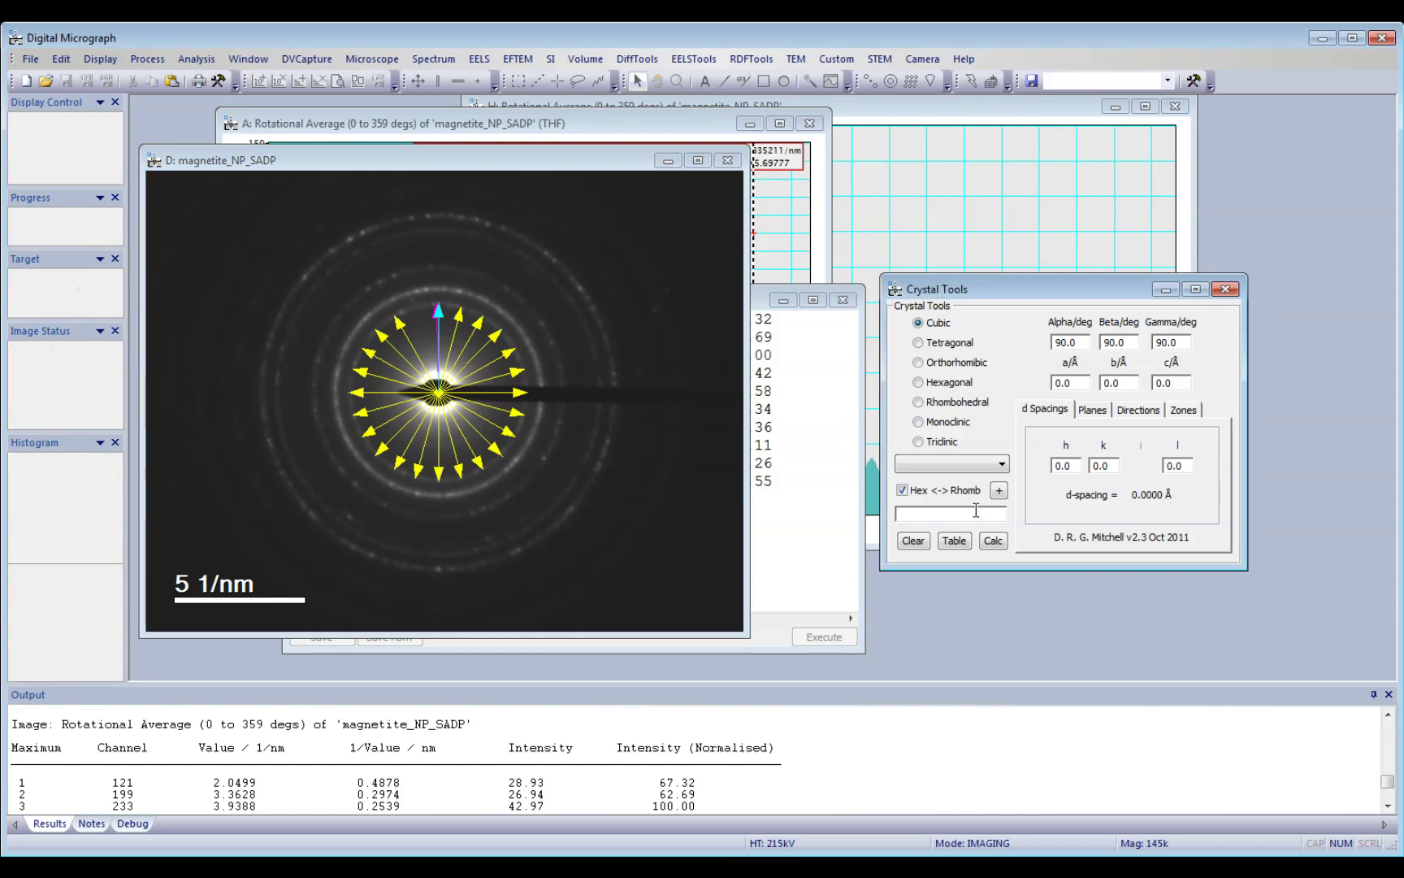
click(996, 467)
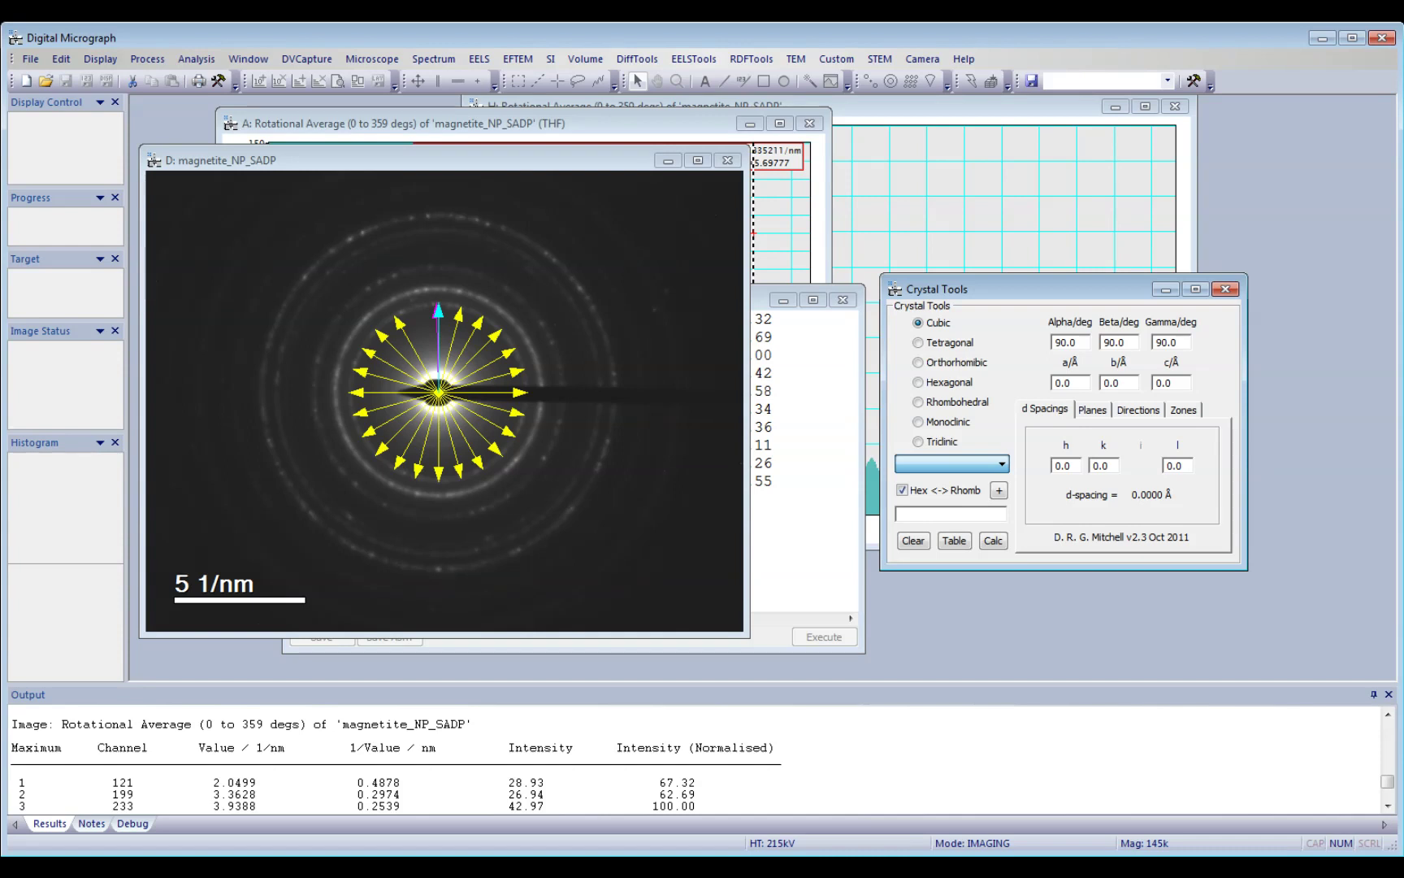
key(Down)
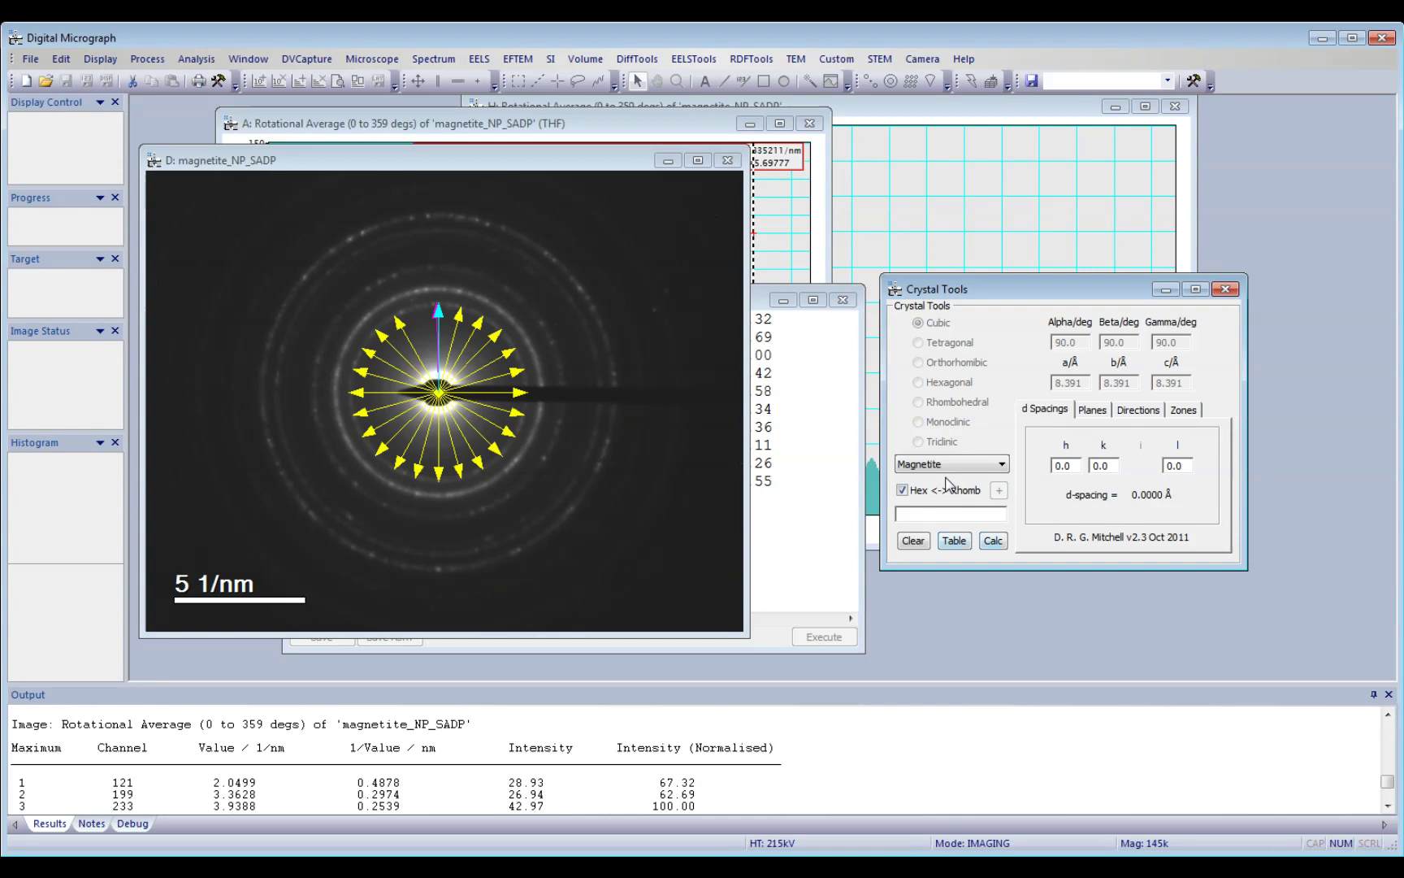
drag(966, 292, 993, 283)
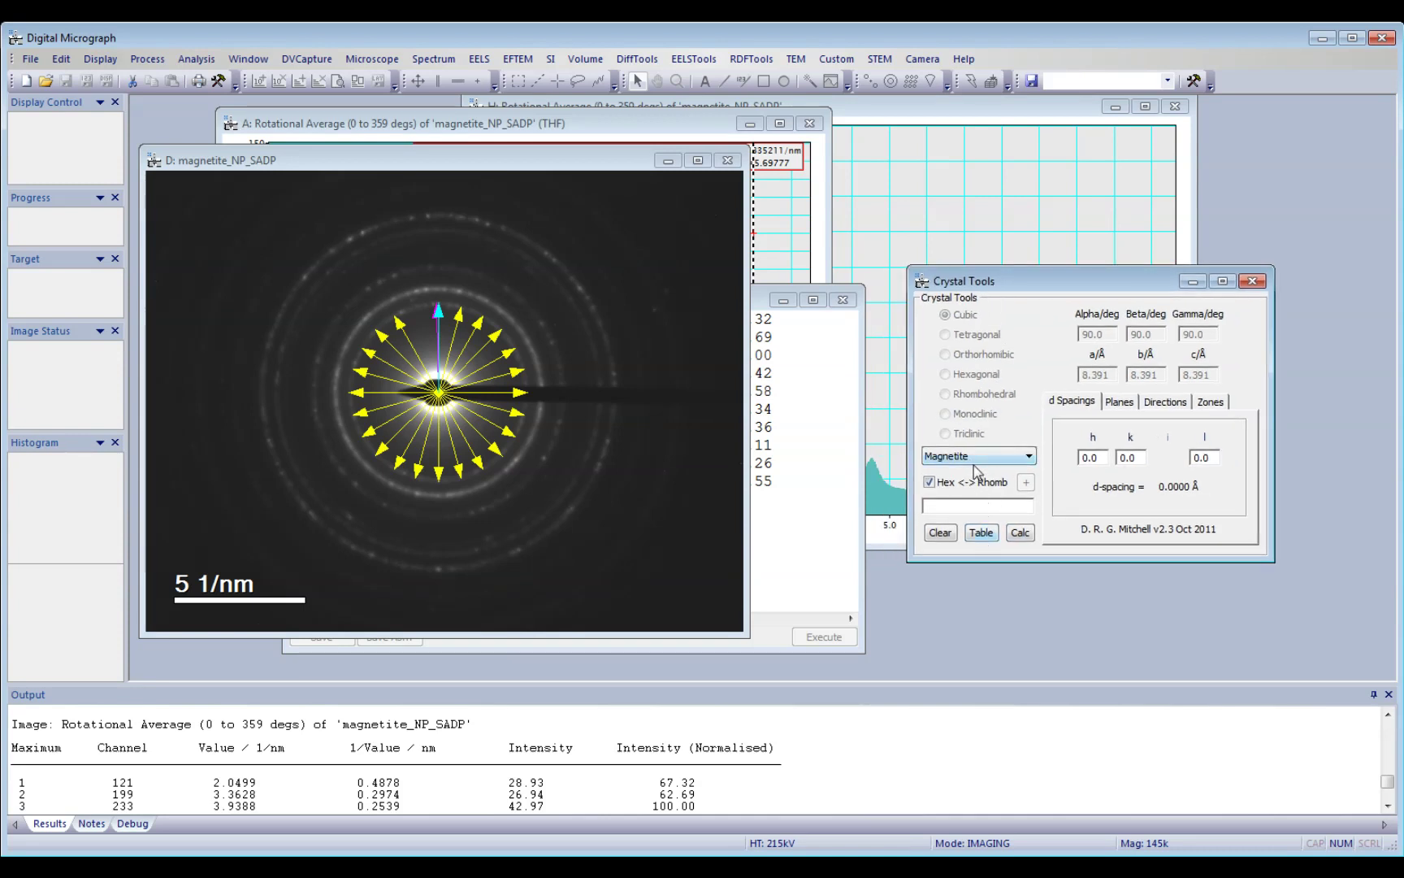
drag(1064, 284, 1082, 278)
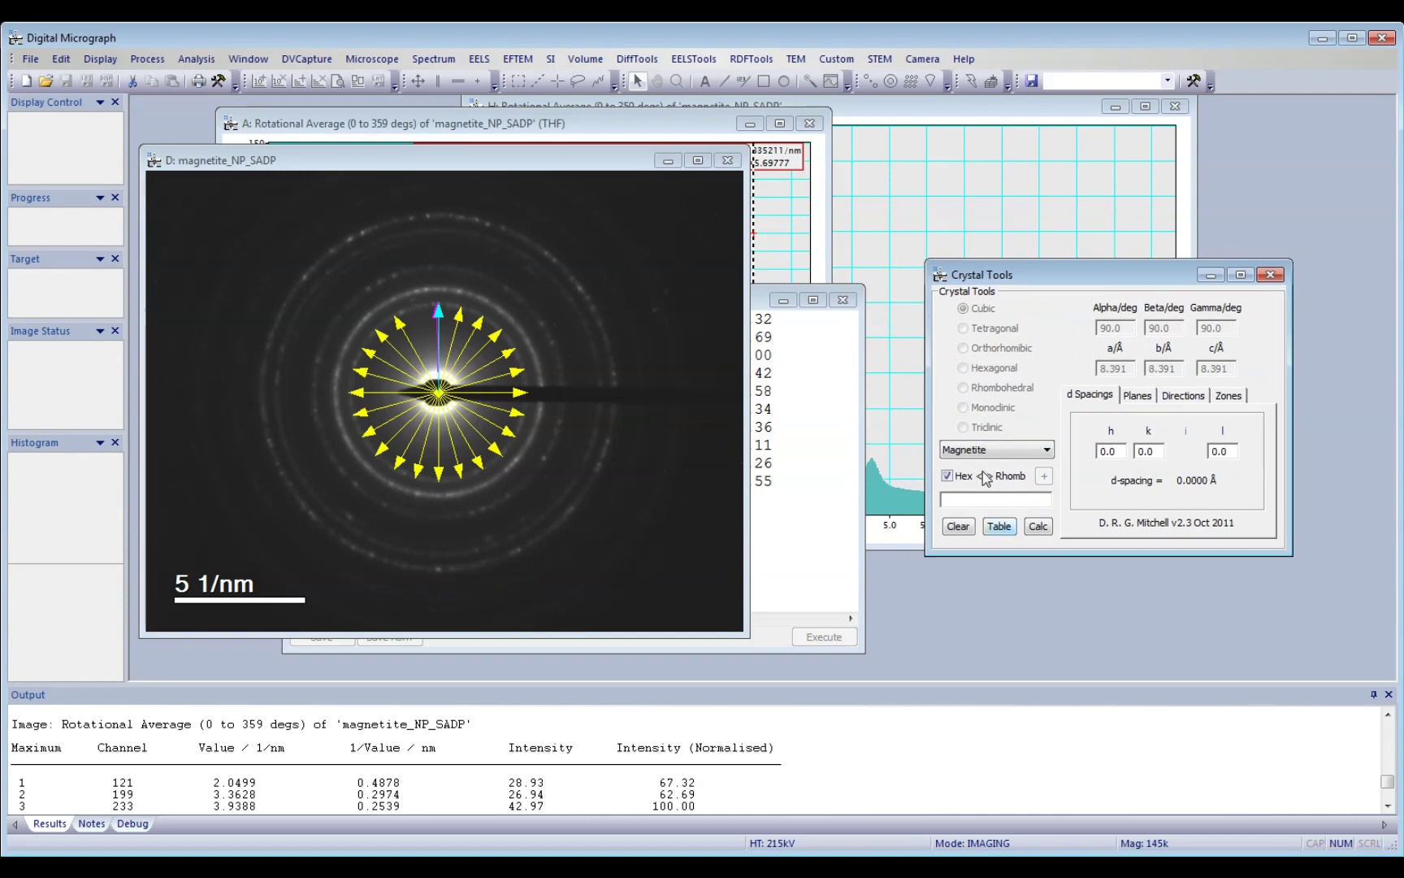
- Generate the Magnetite d-spacing table with max hkl 3 and min d 1.0 Å, then position it
click(998, 526)
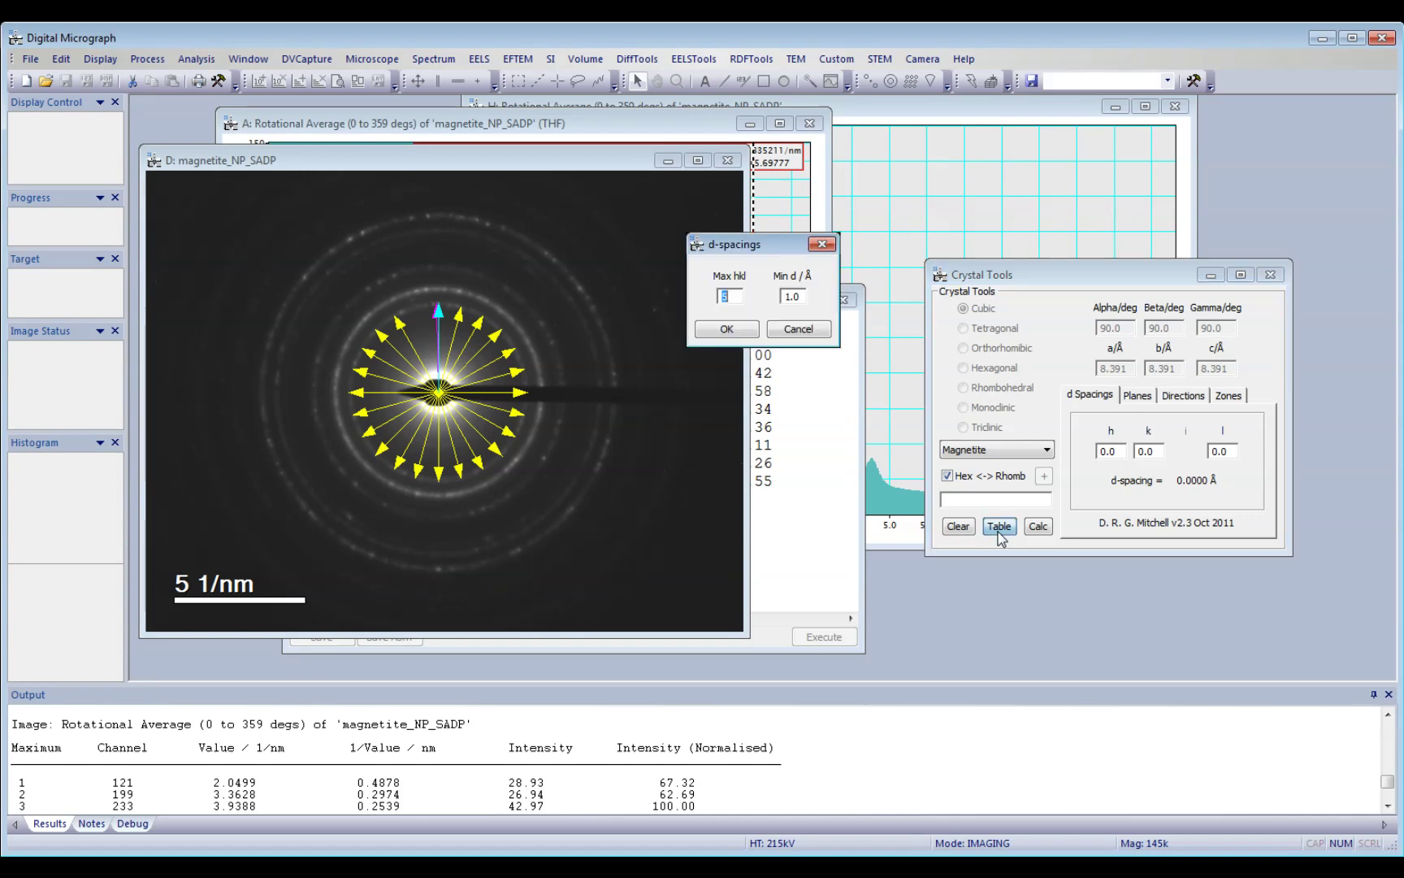
click(727, 329)
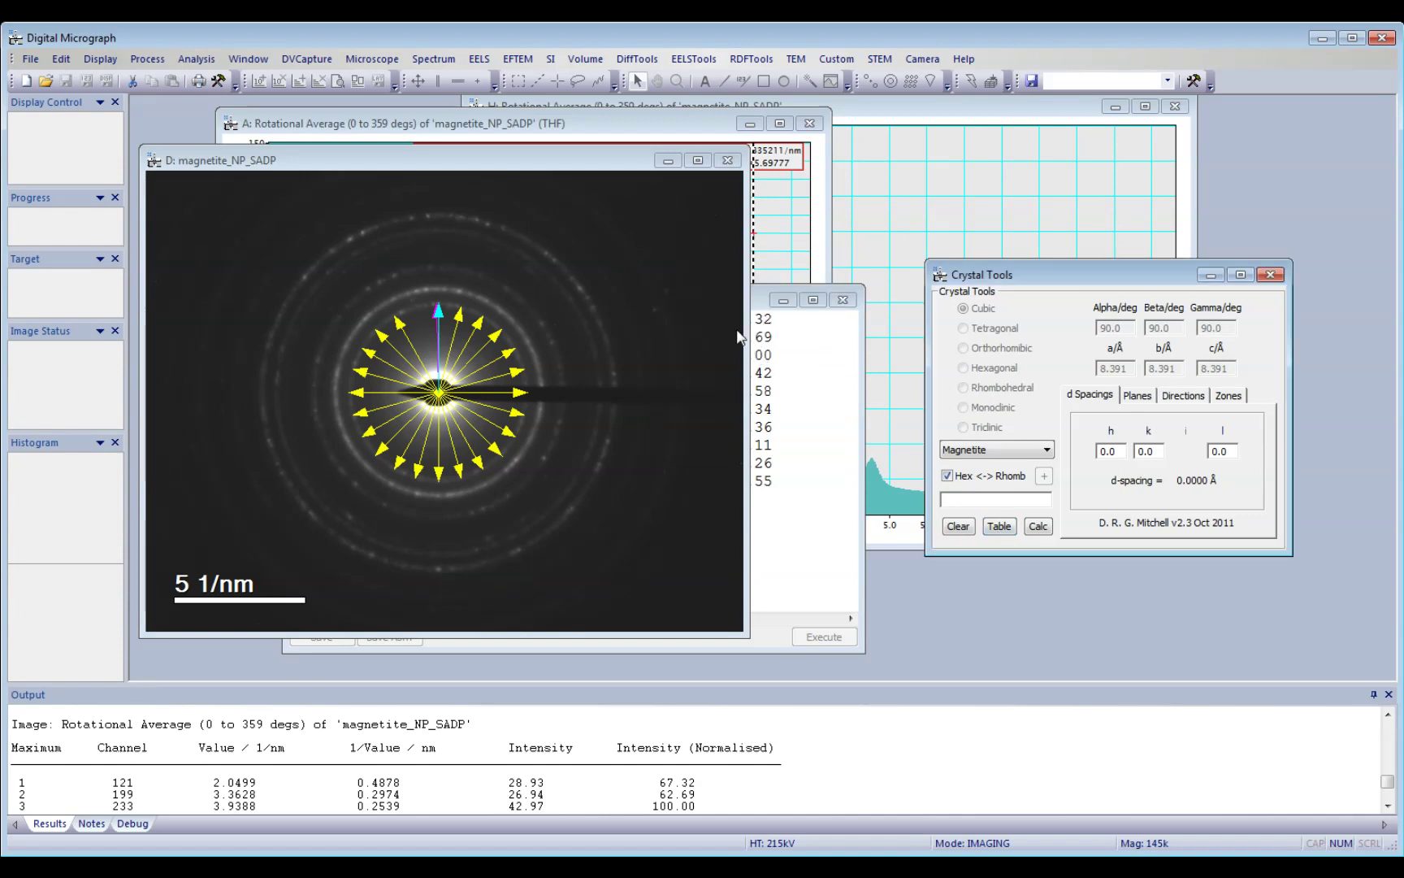
drag(617, 144, 731, 141)
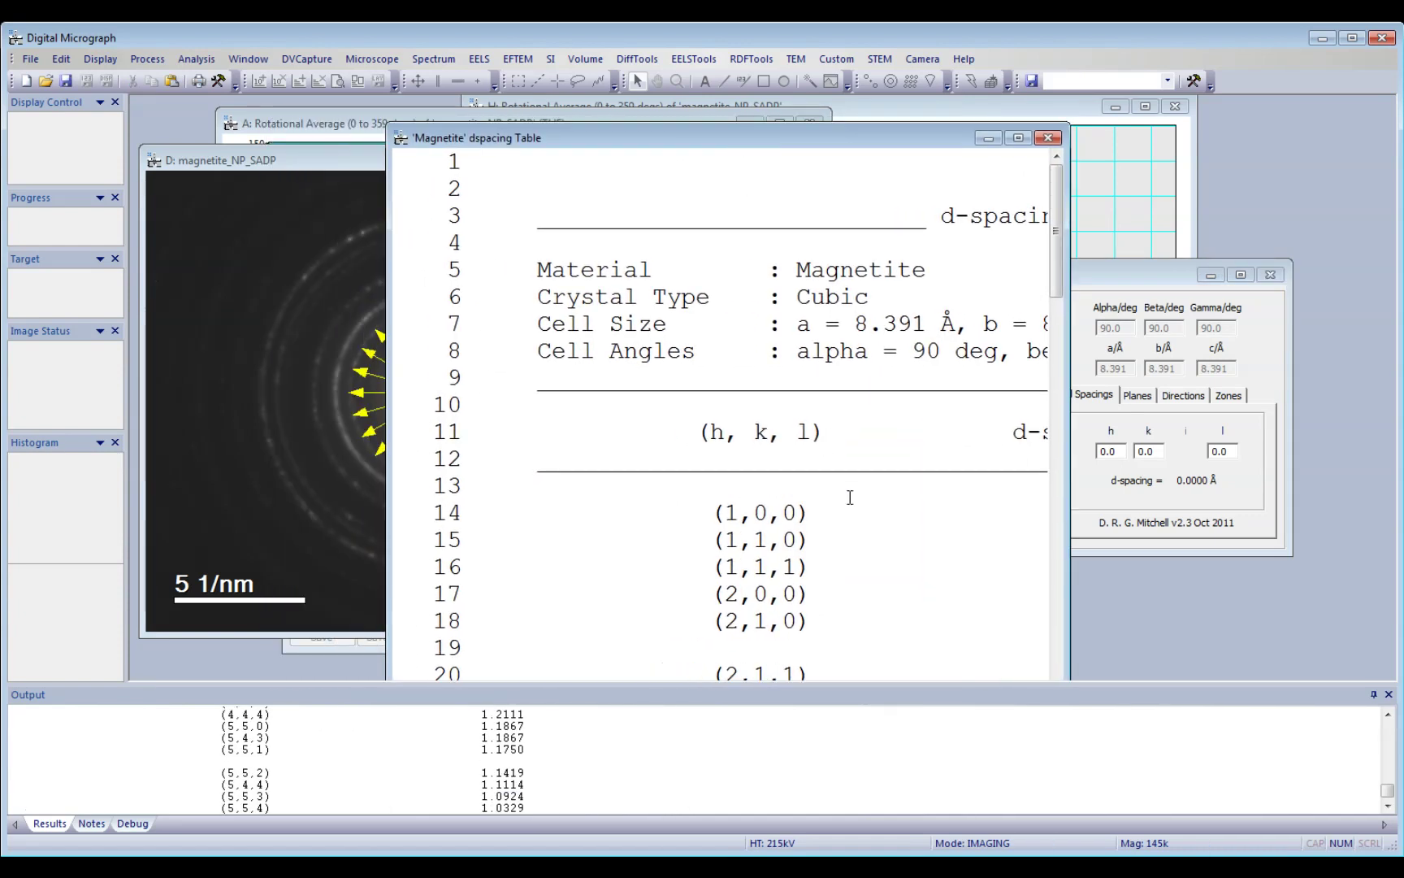
ctrl+scroll(850, 498, down, 3)
ctrl+scroll(850, 497, down, 3)
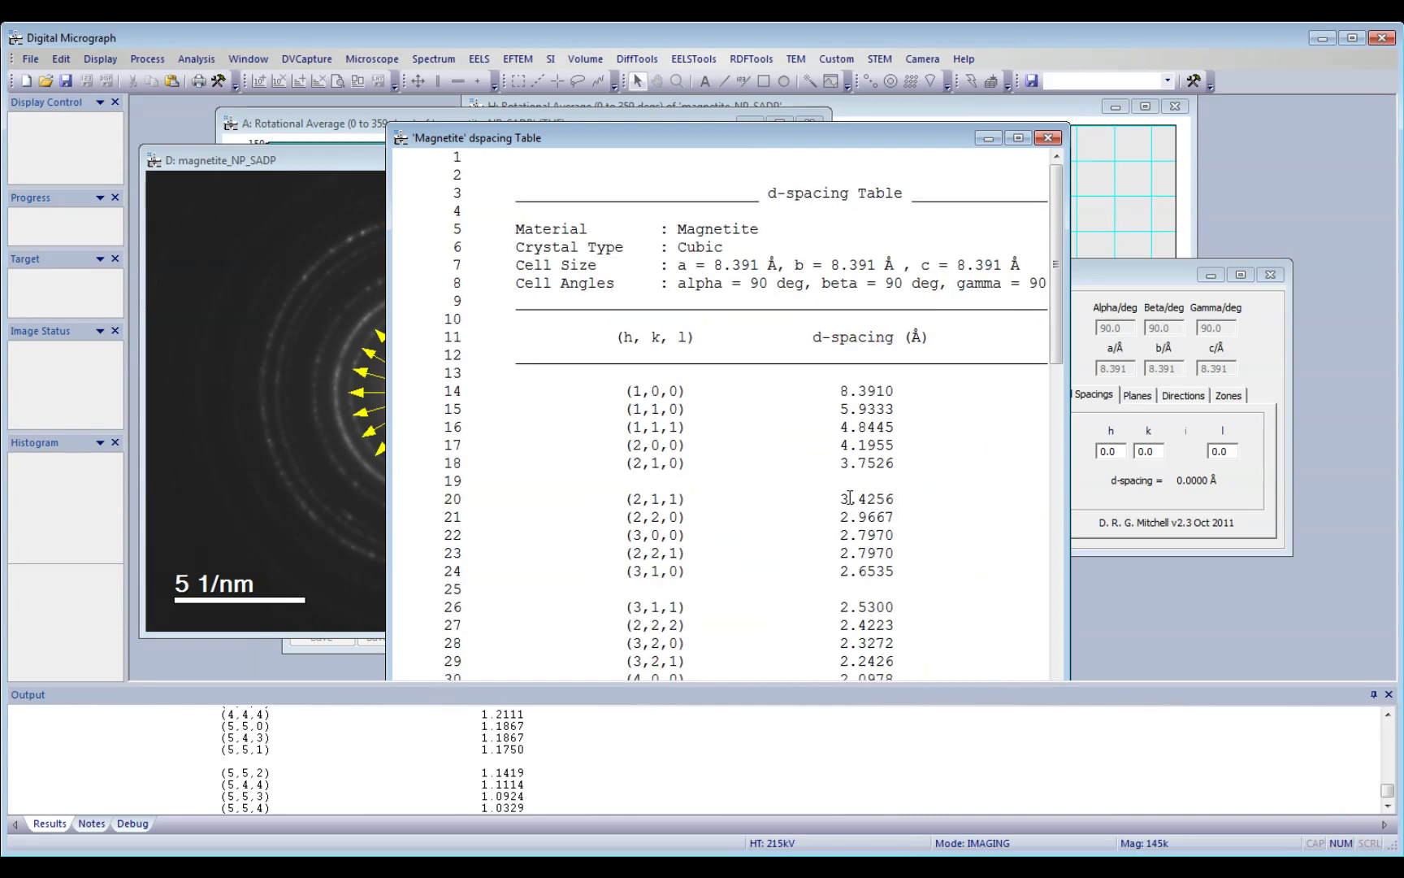
drag(736, 139, 909, 145)
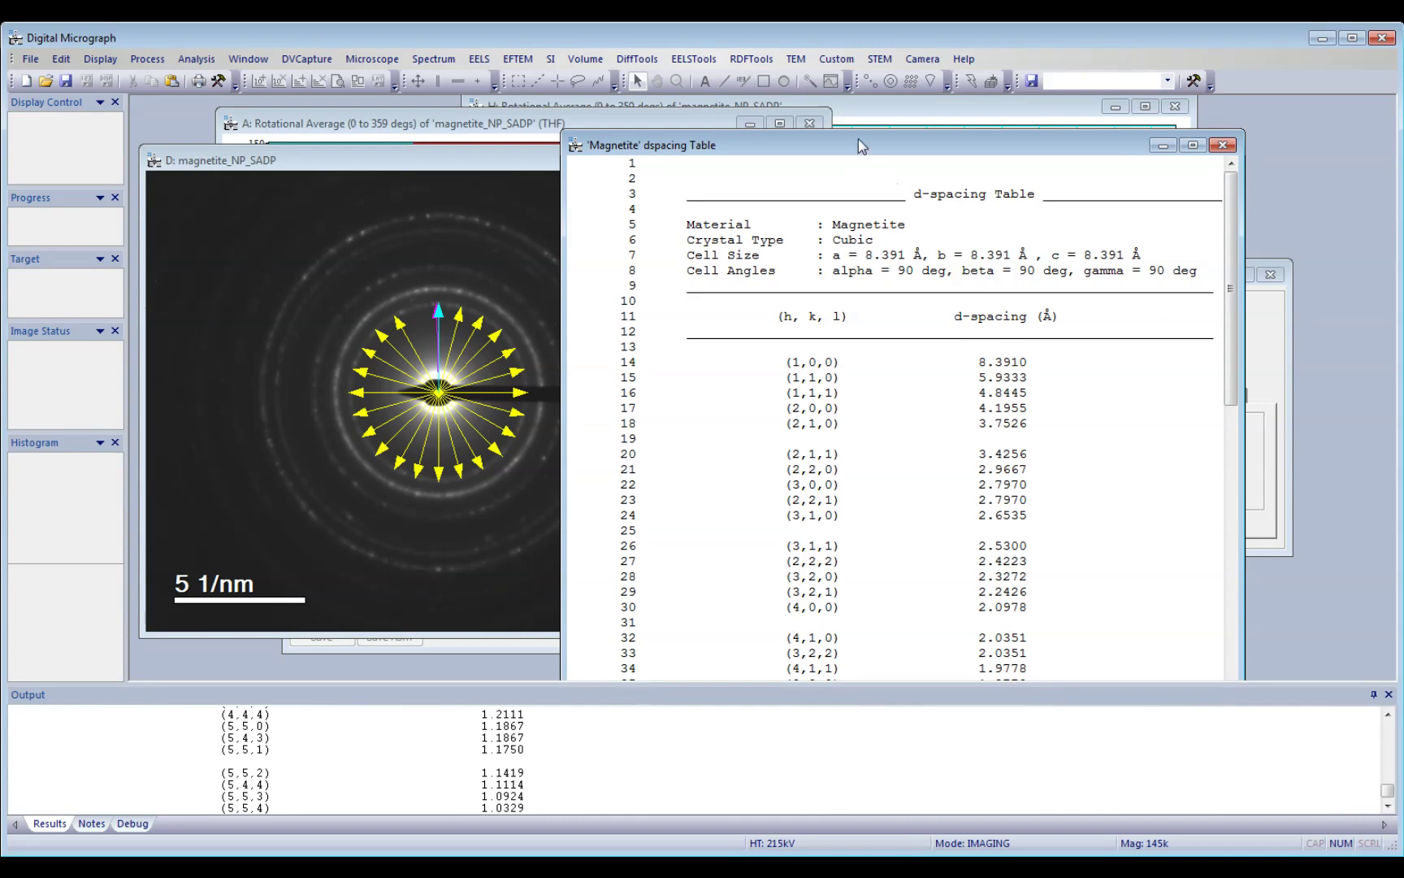
drag(858, 140, 789, 159)
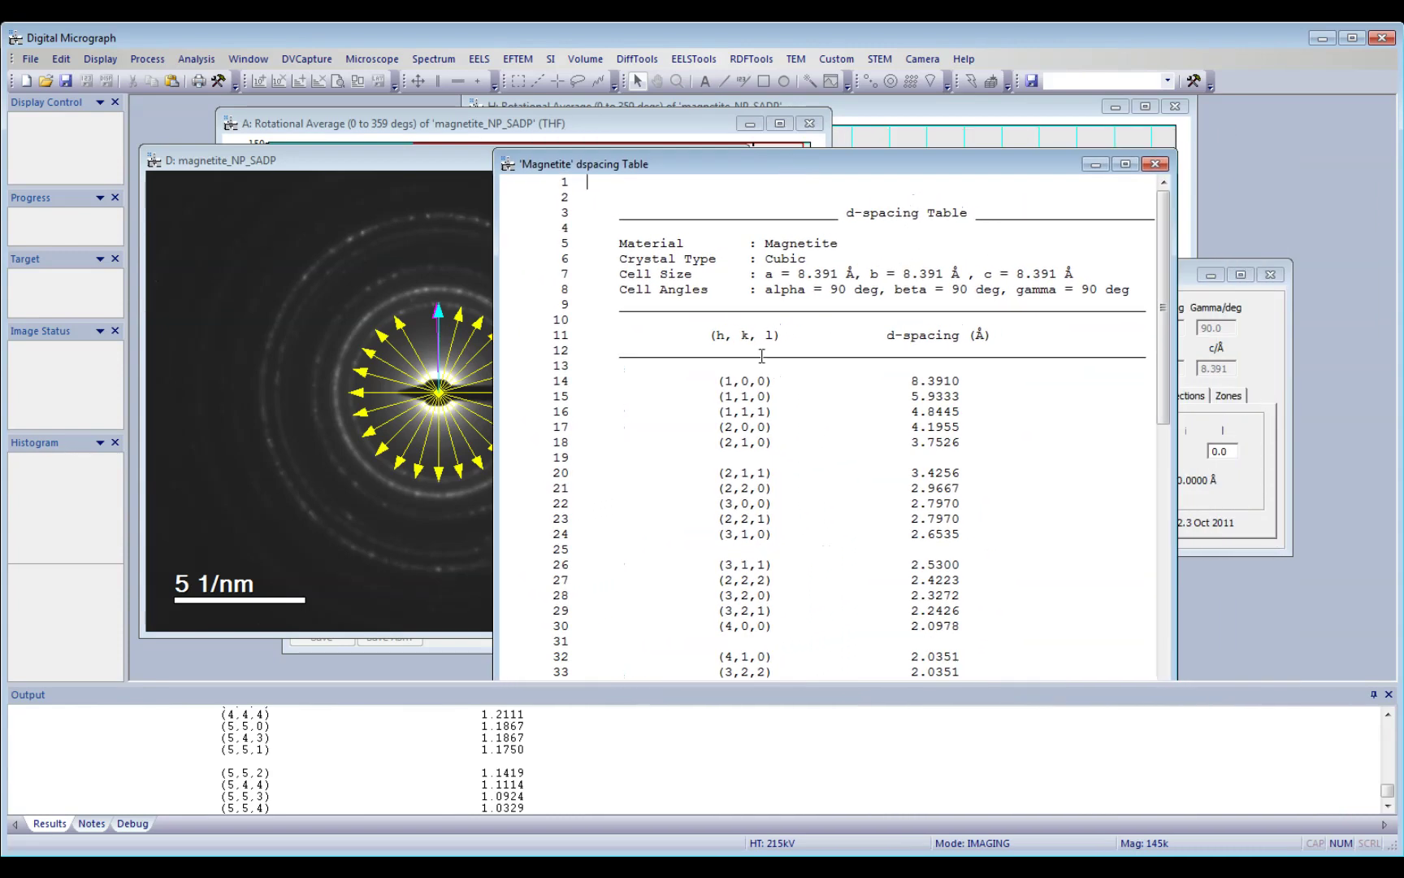
- Enlarge the Output area and scroll back to the rotational-average peak list
click(403, 778)
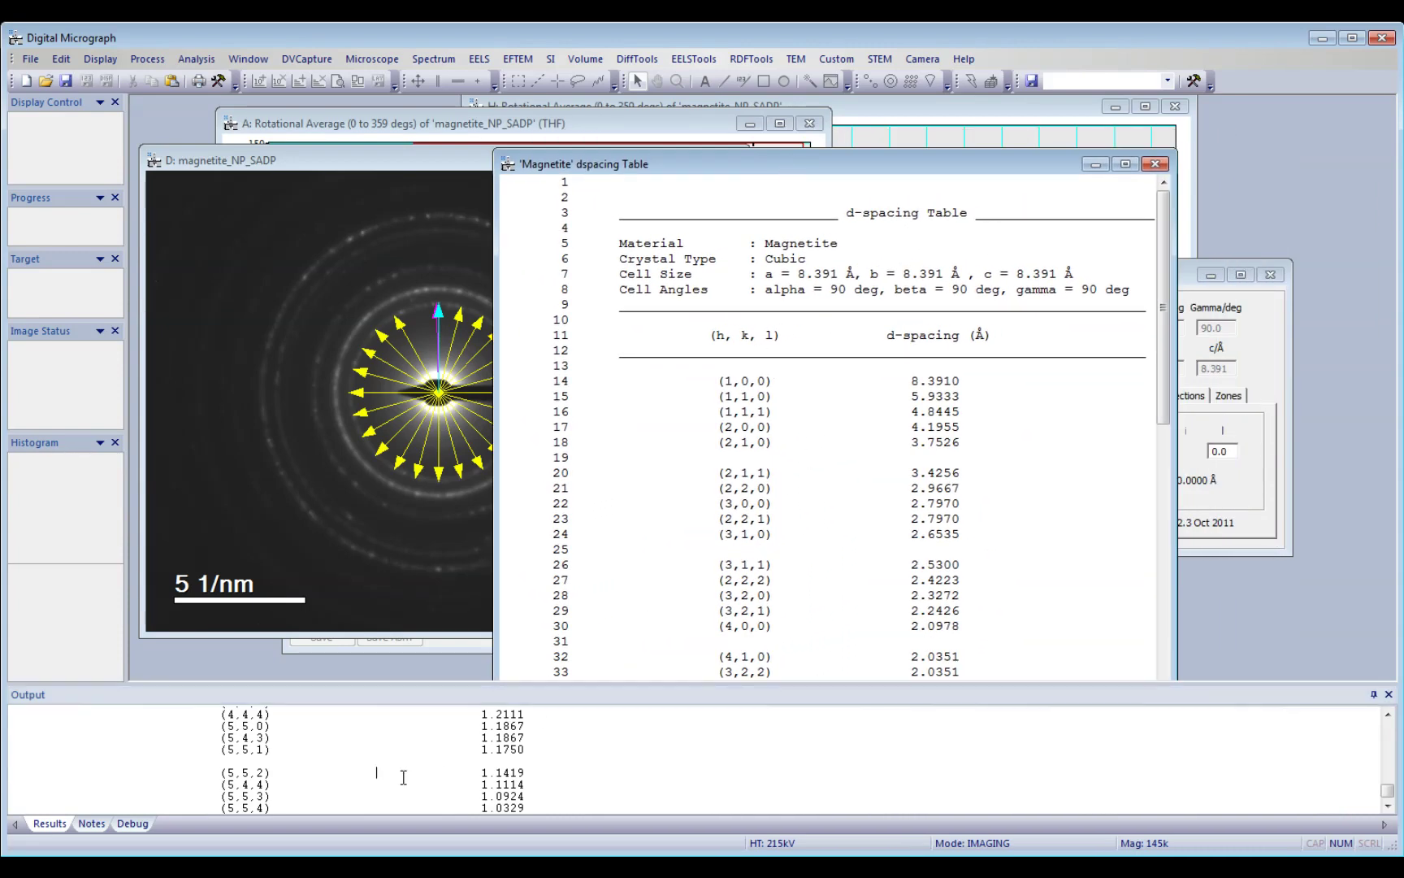
scroll(403, 778, up, 15)
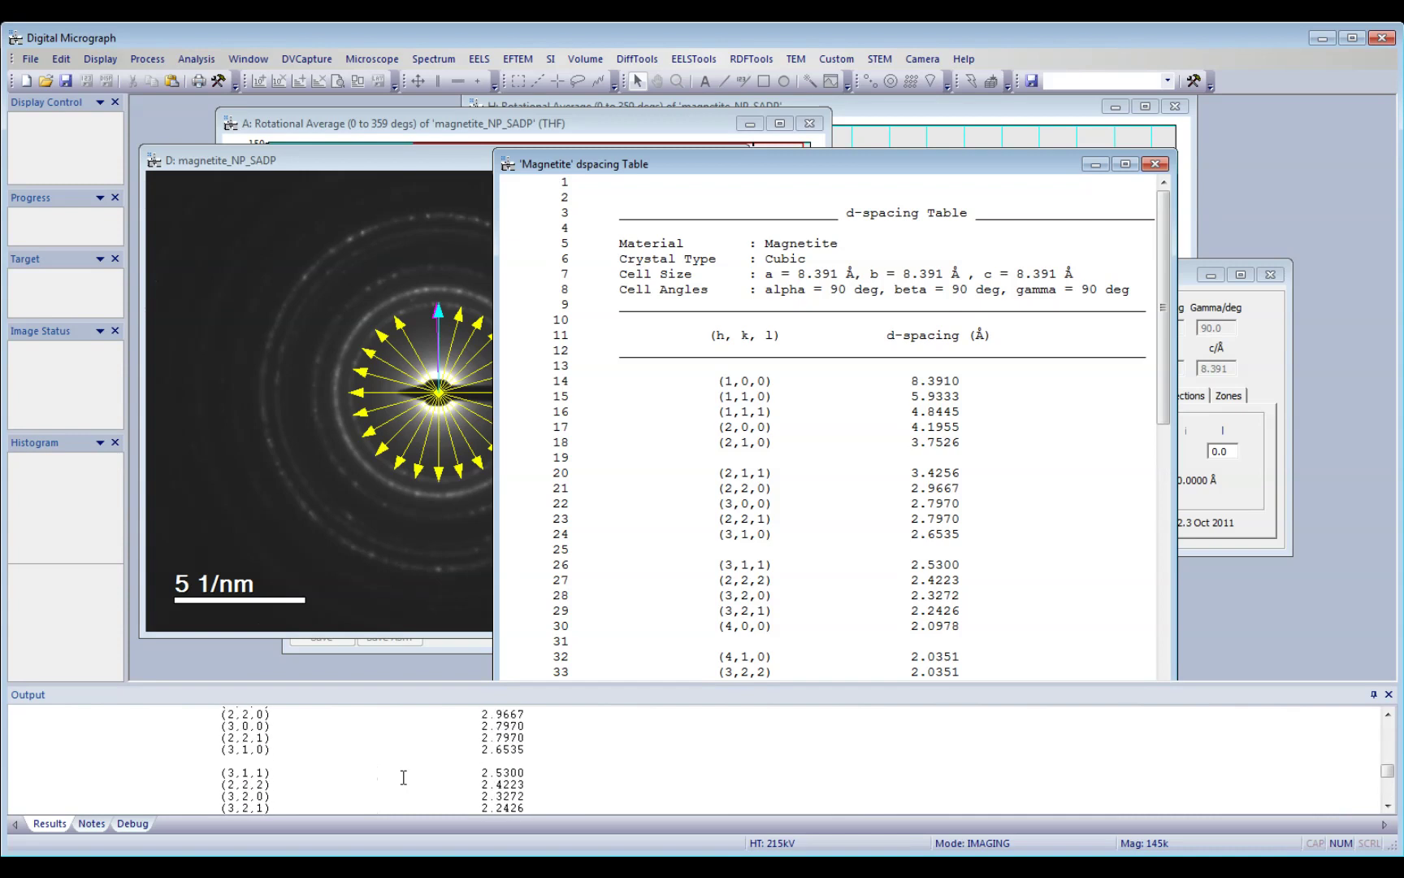
scroll(403, 777, up, 10)
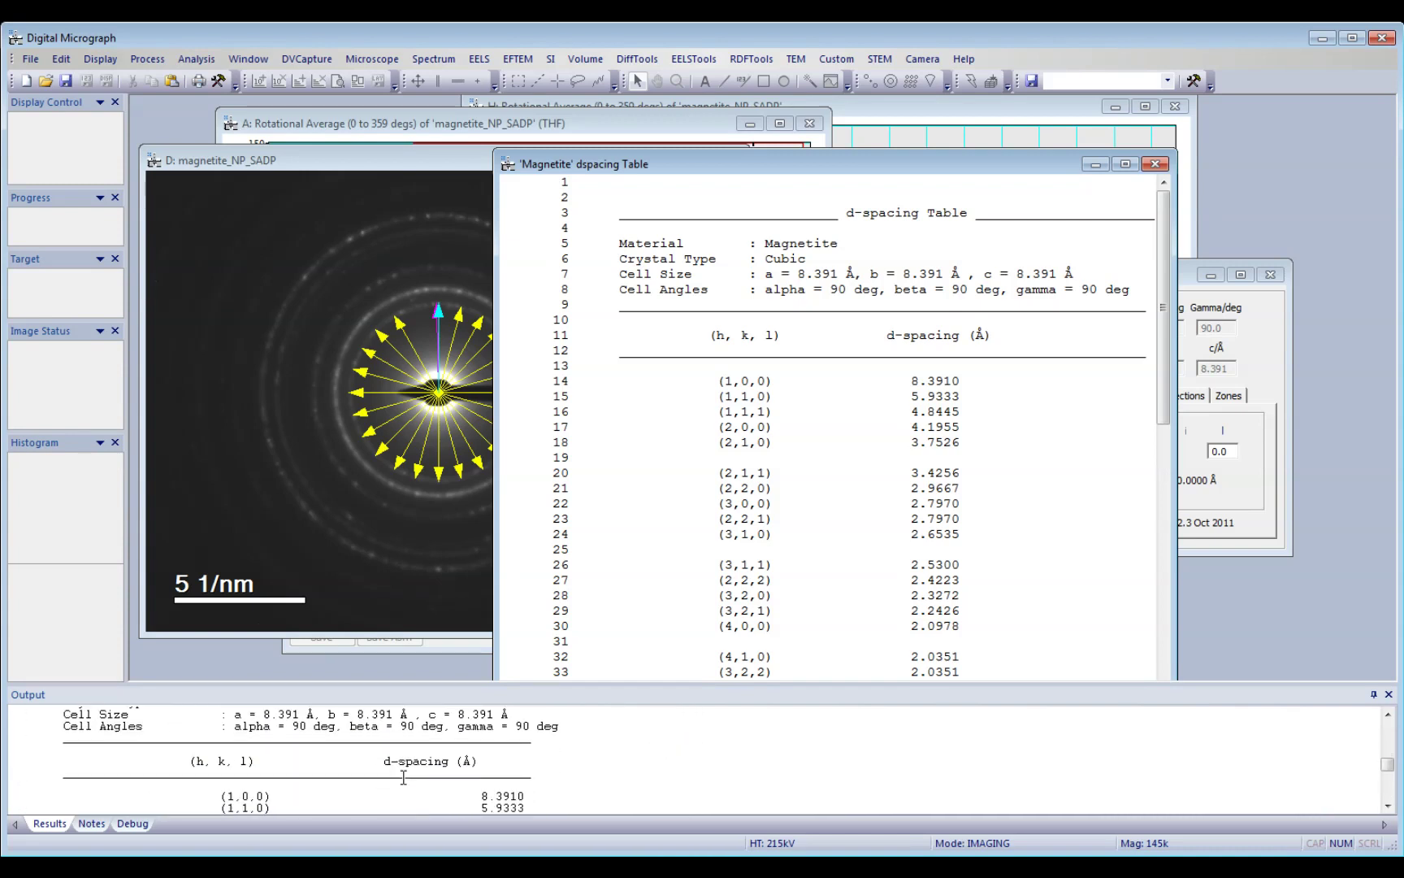
scroll(403, 778, down, 9)
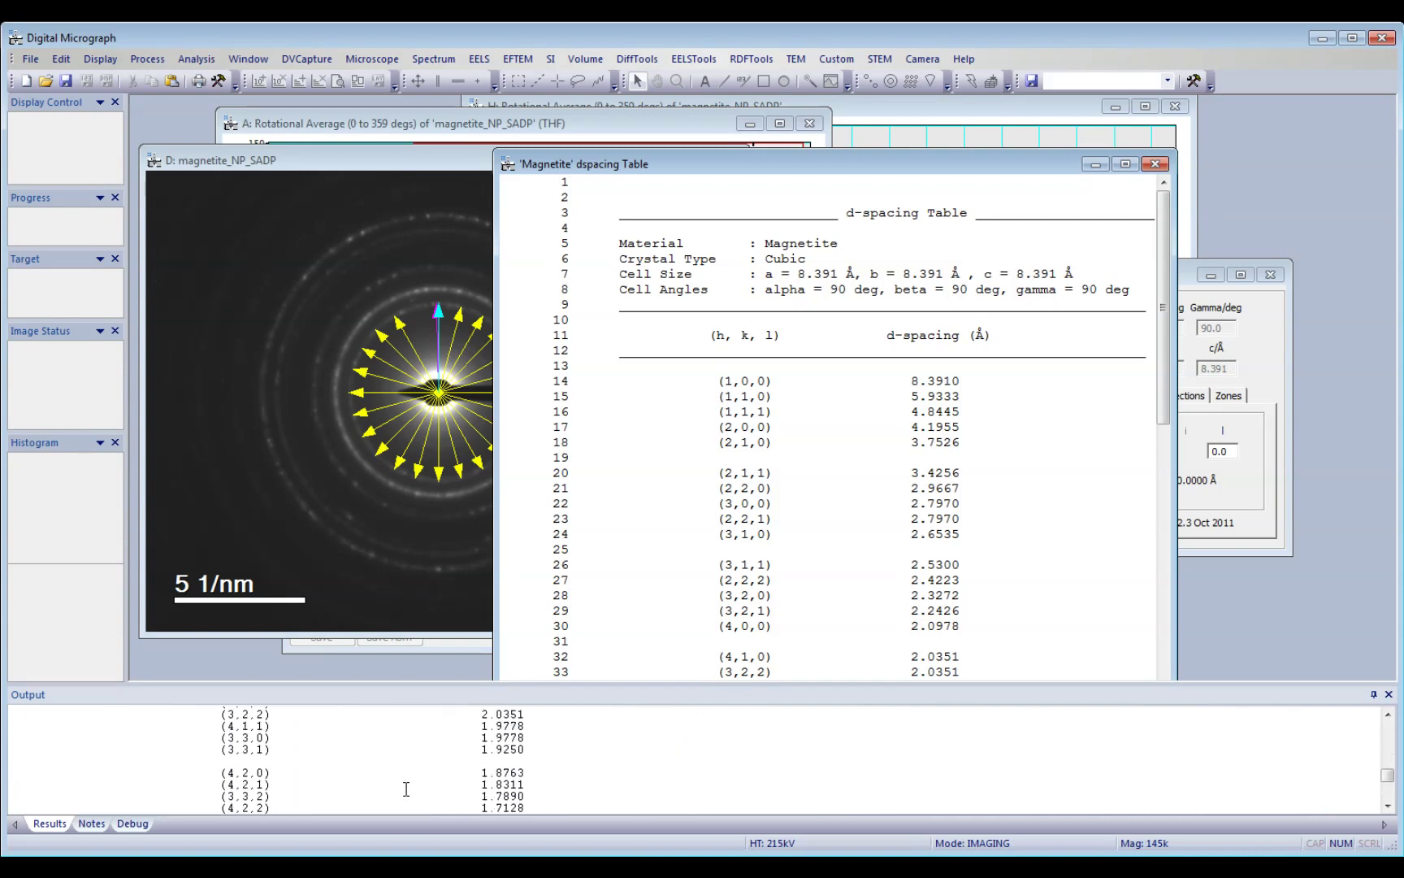
scroll(406, 788, up, 12)
scroll(407, 788, down, 1)
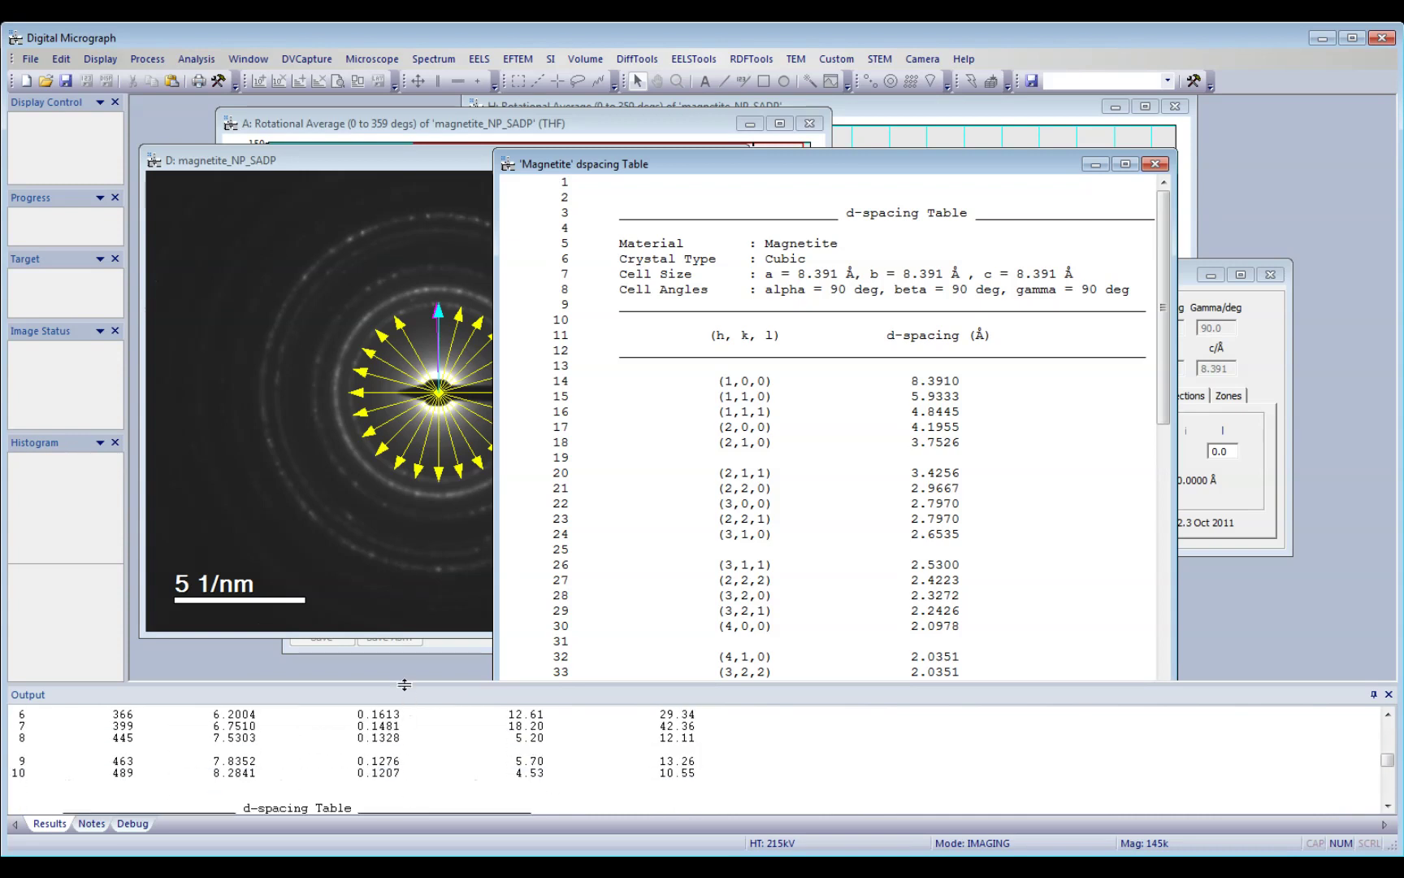
drag(404, 685, 412, 611)
scroll(413, 720, up, 3)
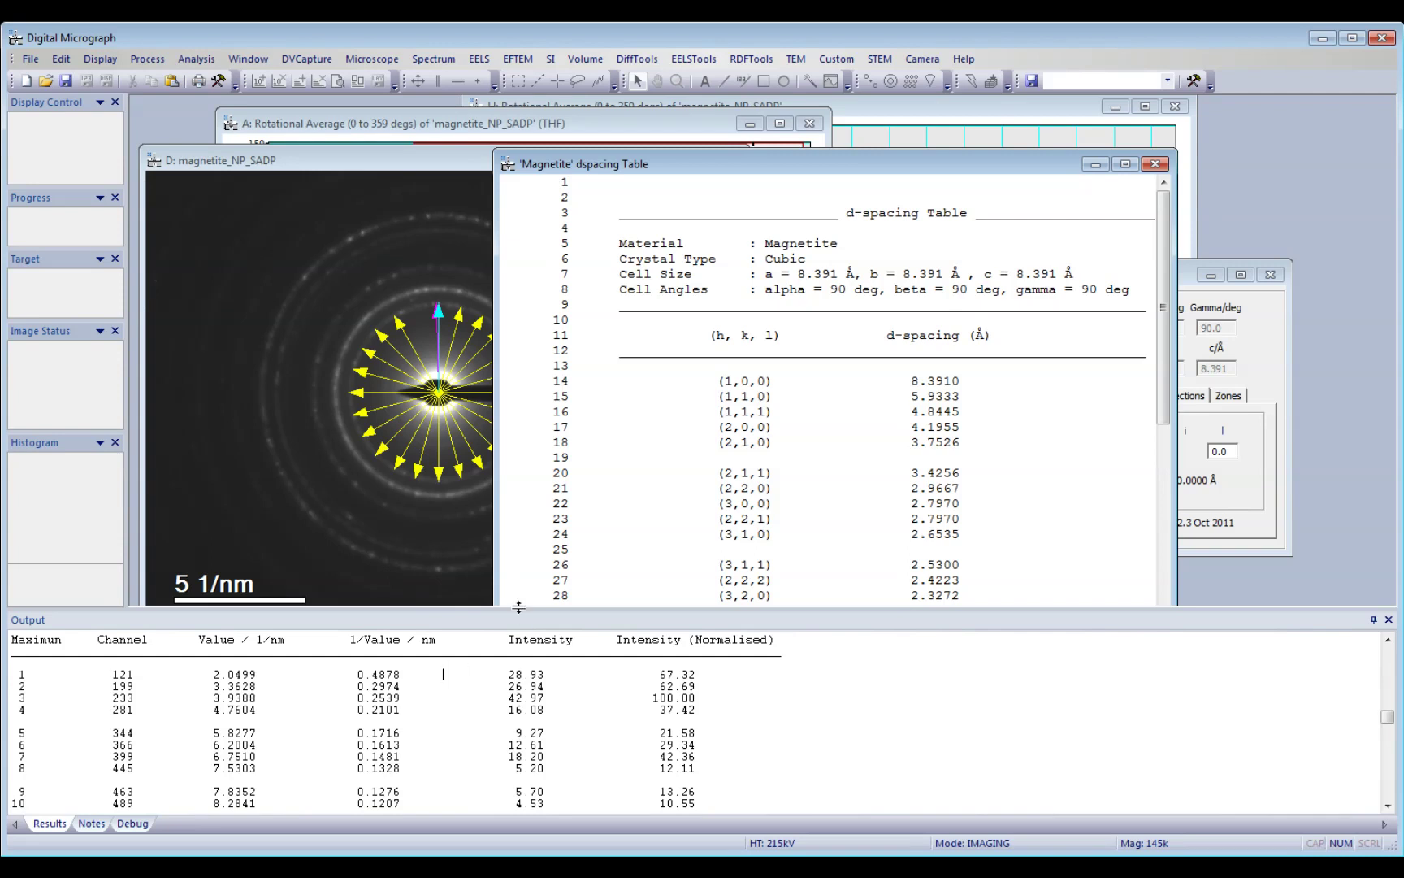
- Label the first peak (0.4878 nm) as (111), matching the 4.8445 Å (1,1,1) reflection
drag(356, 674, 405, 673)
drag(725, 412, 767, 412)
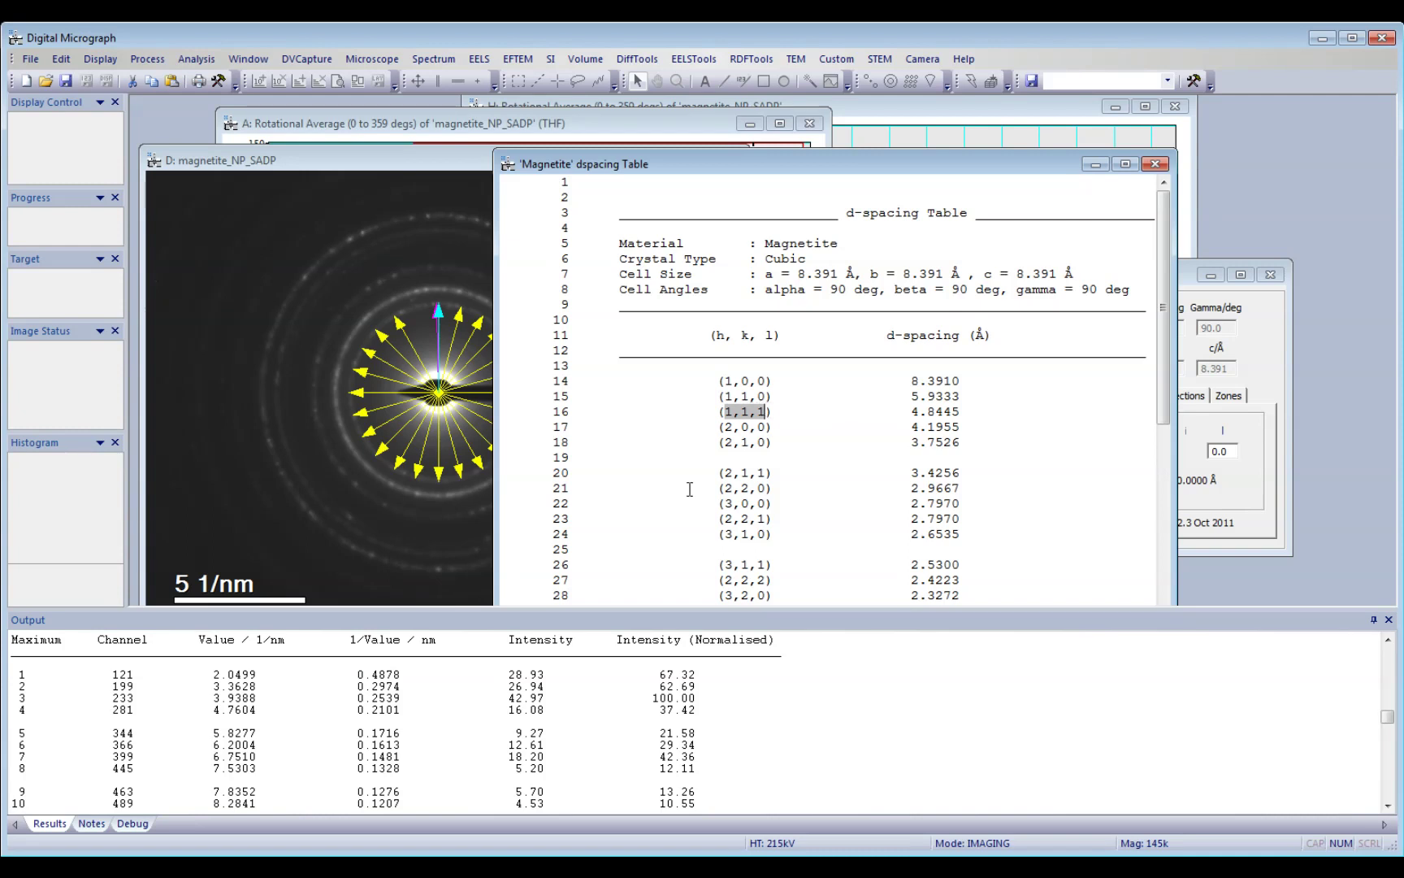
click(428, 678)
text((111_)
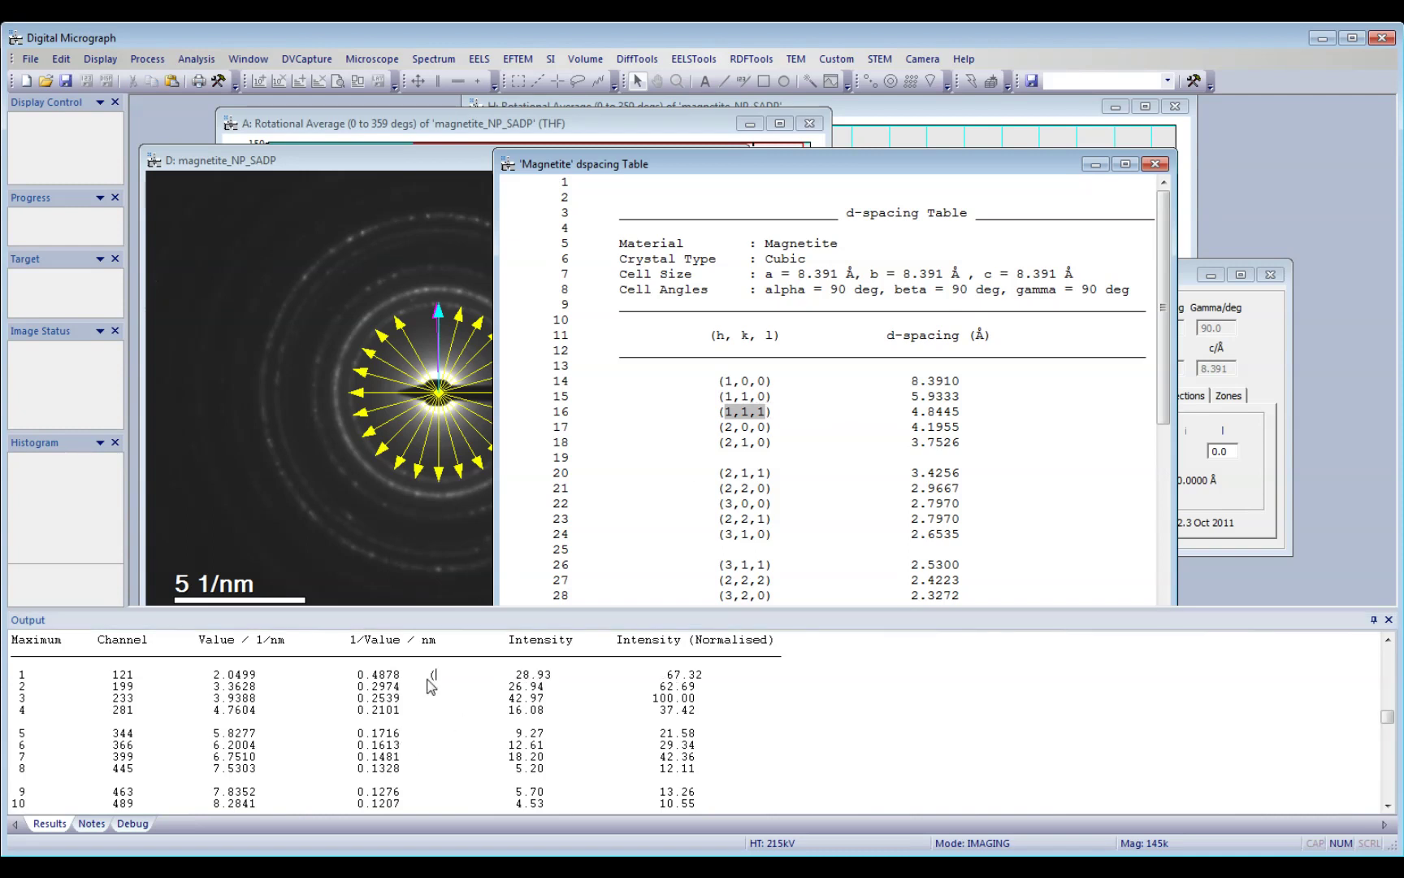
key(BackSpace)
text())
- Tidy the second peak row, begin its label with '(' and select the (2,2,0) 2.9667 Å reflection
key(Down)
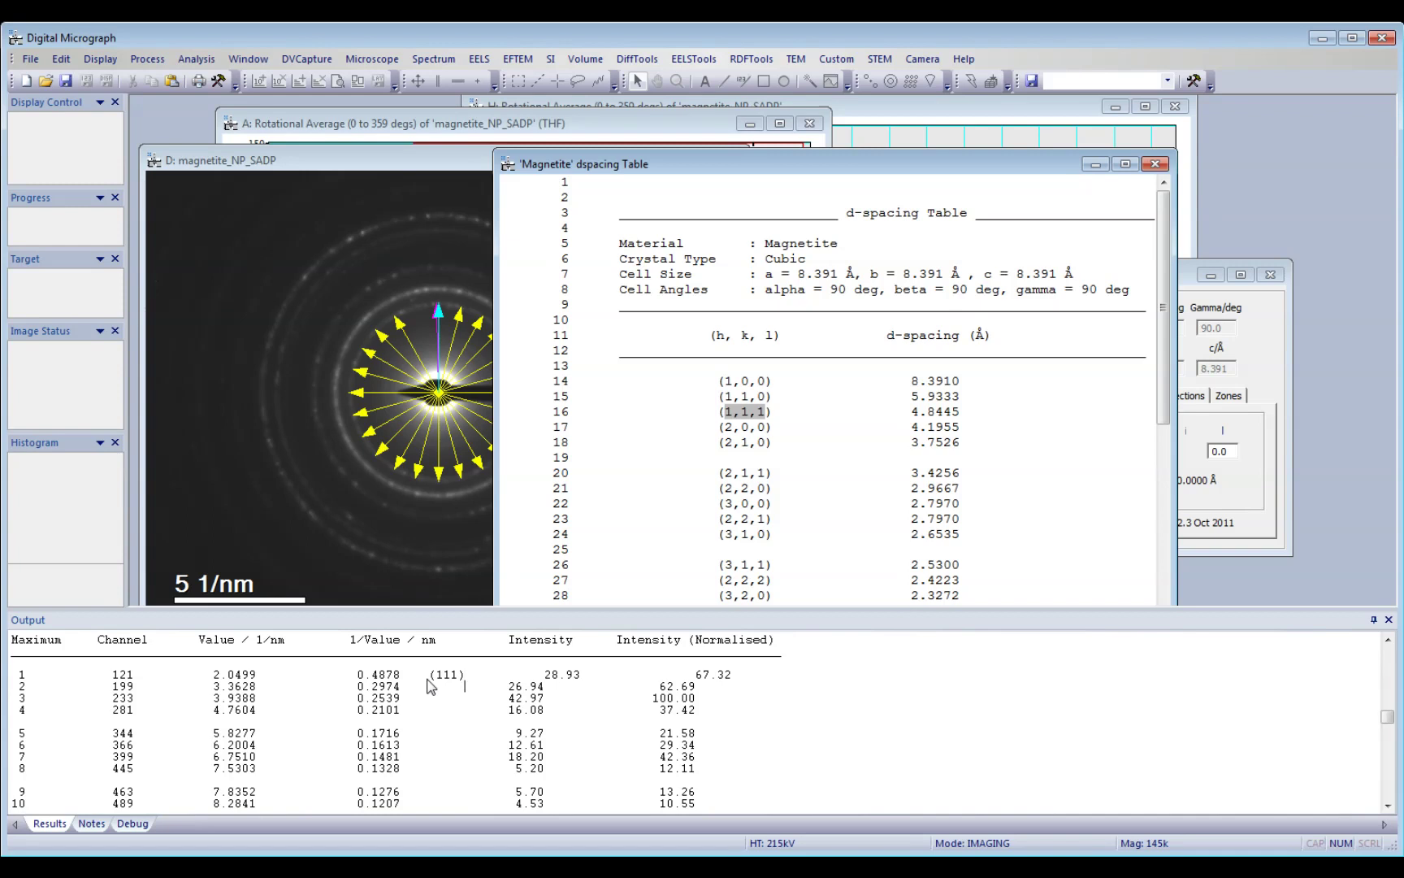
key(Delete)
key(Delete)
key(Delete)
key(Delete)
key(Delete)
text(()
drag(957, 490, 724, 489)
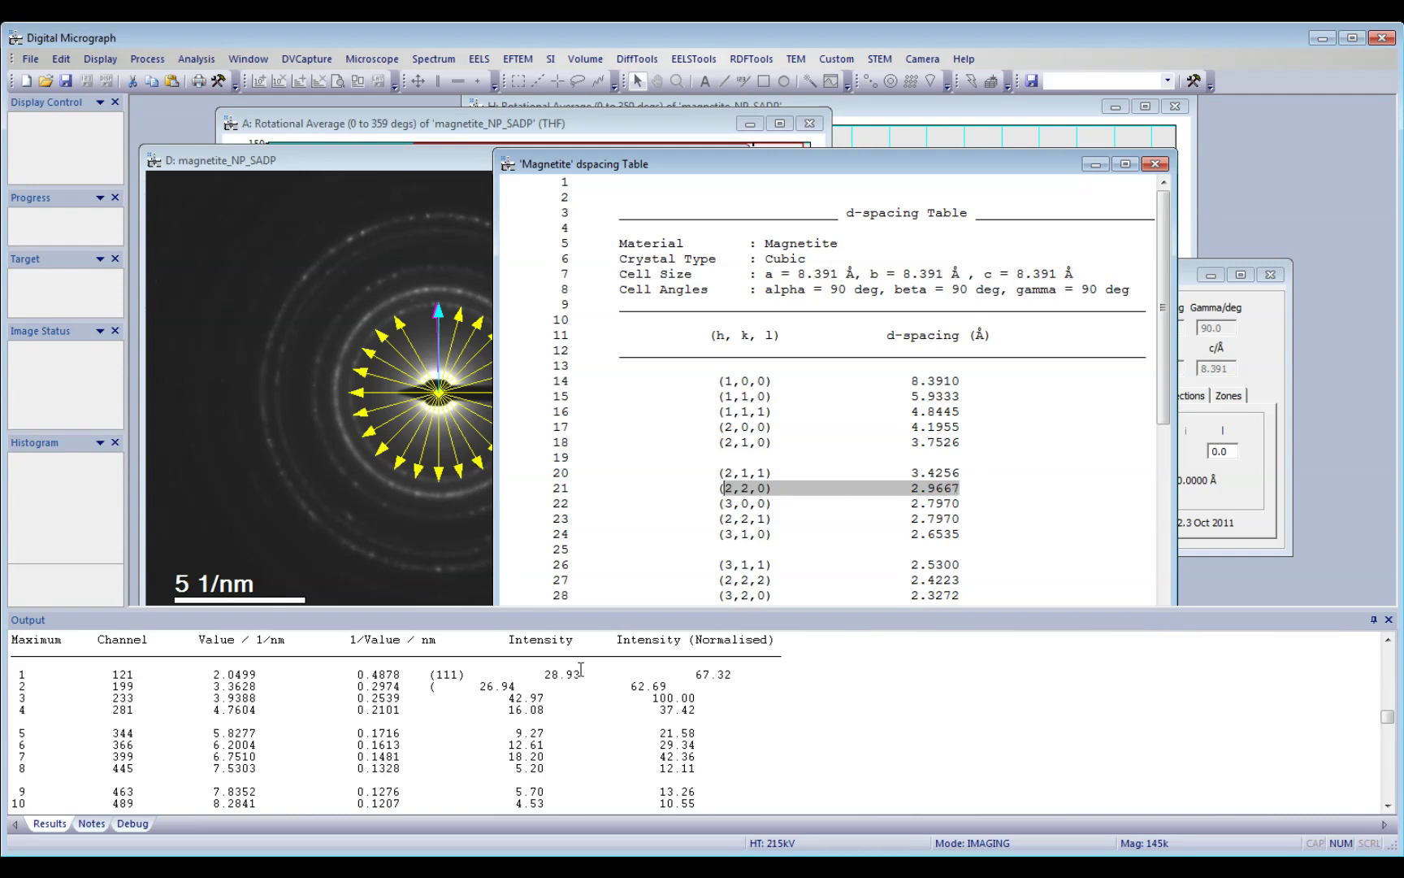
- Complete the second peak's label as (220) and clear the table row selection
click(445, 690)
text(220)
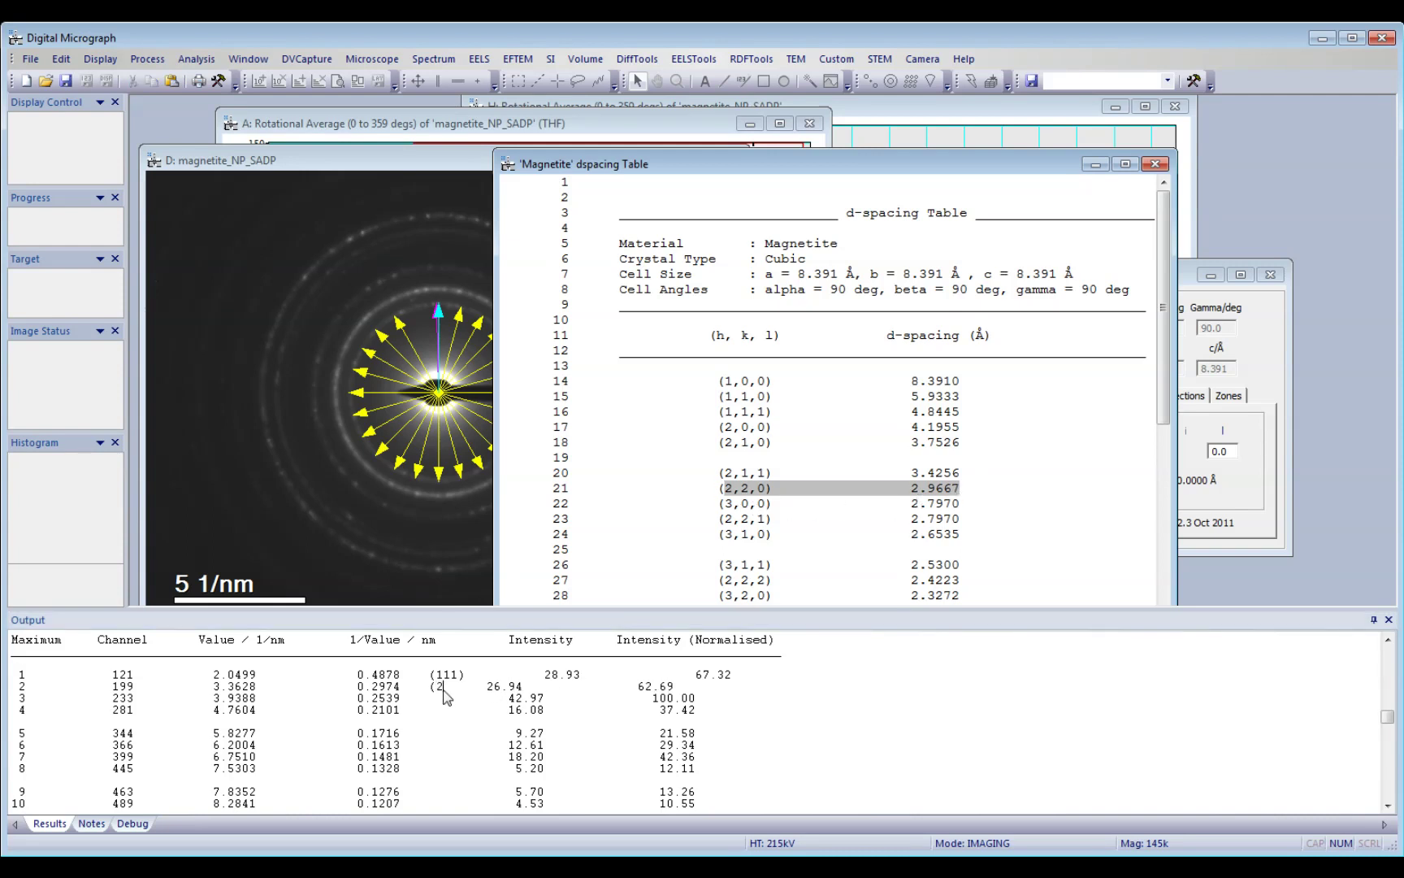
text())
click(876, 517)
- Place the d-spacing table beside Crystal Tools and lower the Output splitter to show rows to (4,1,1)
scroll(876, 515, down, 1)
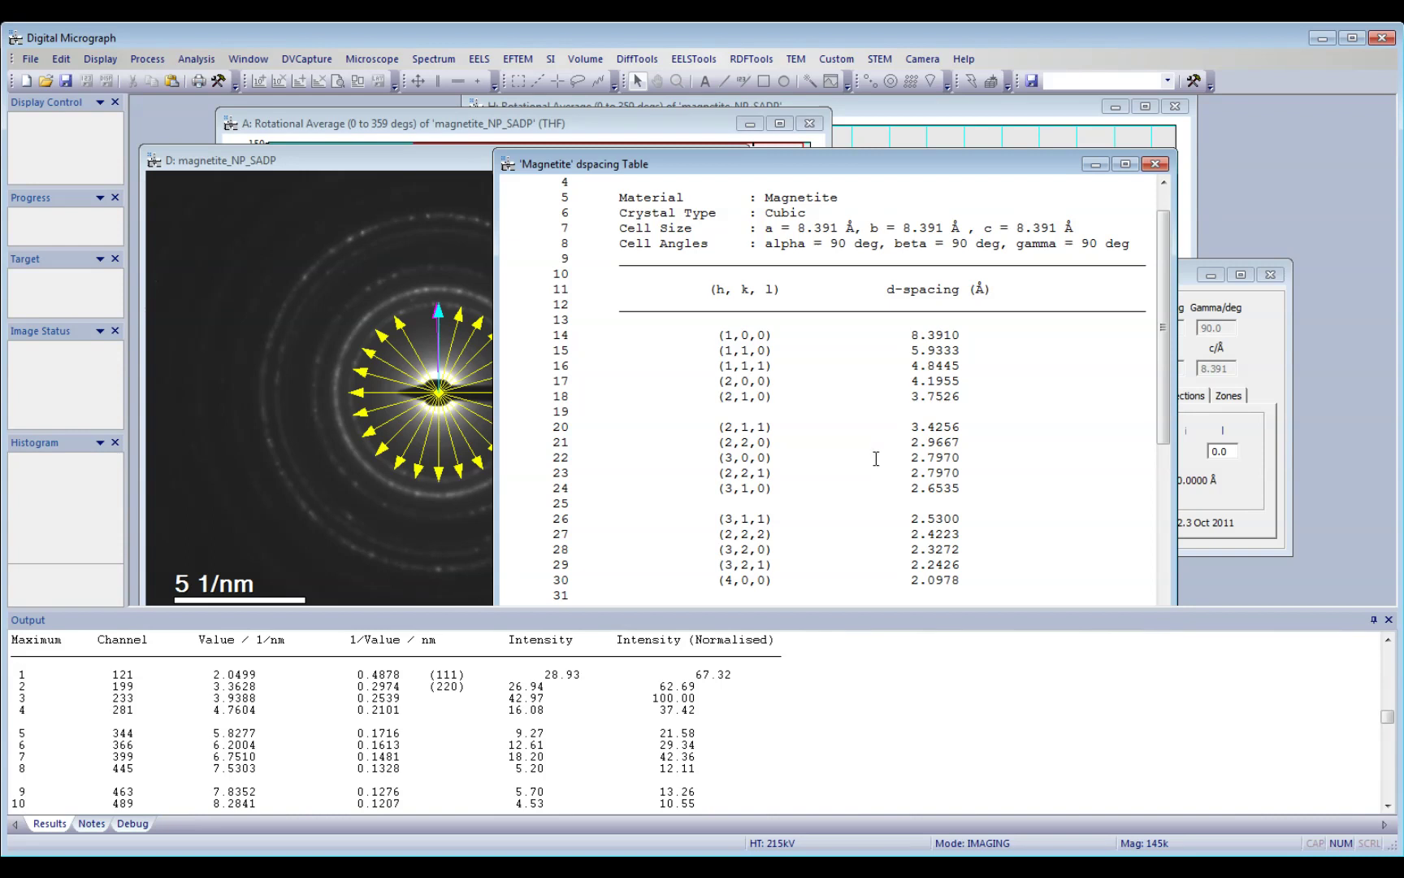
scroll(867, 401, up, 1)
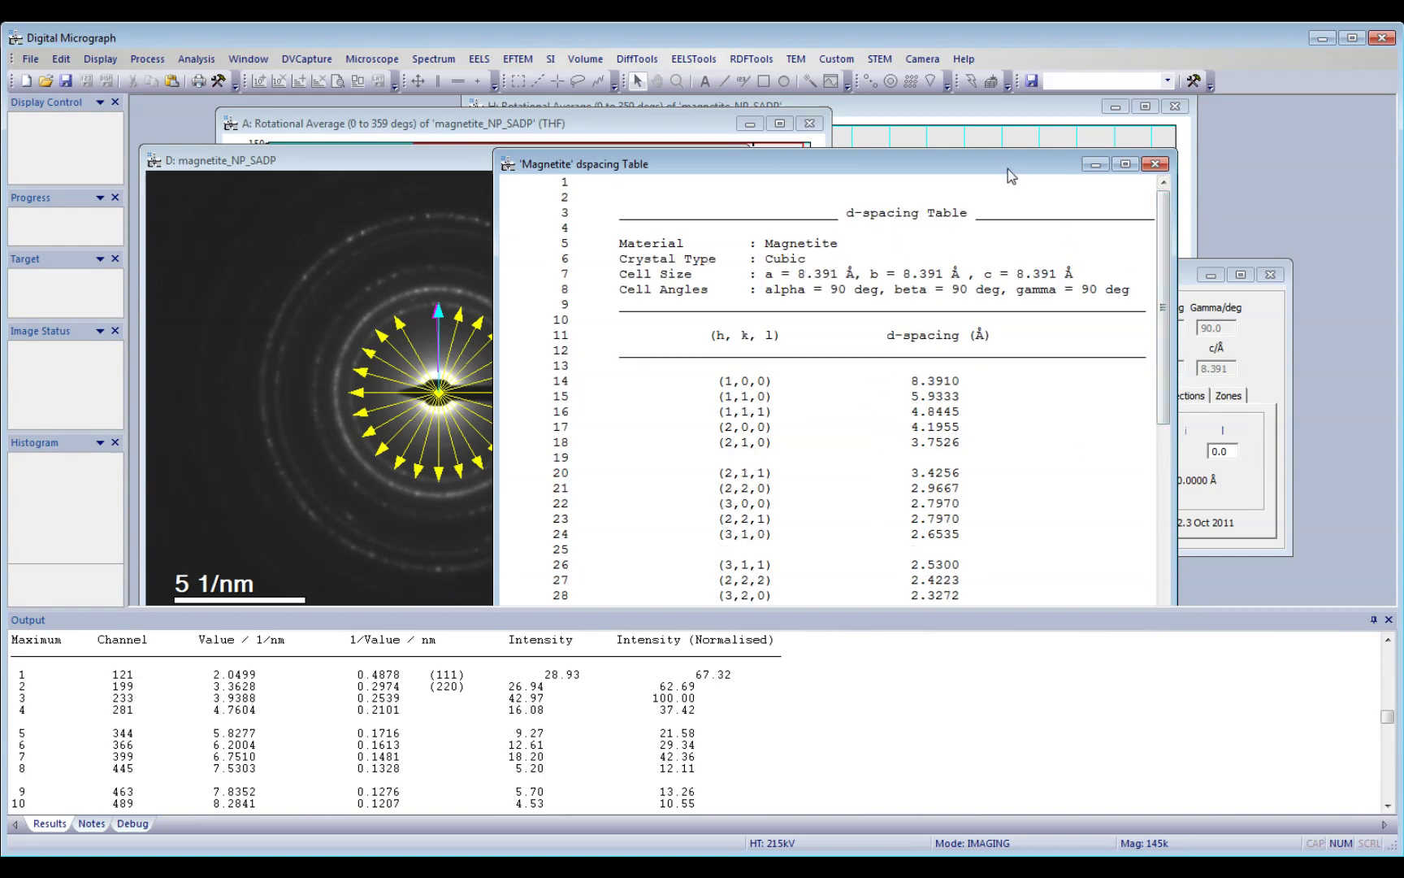
drag(1014, 166, 856, 163)
drag(1121, 274, 1189, 259)
drag(810, 169, 774, 162)
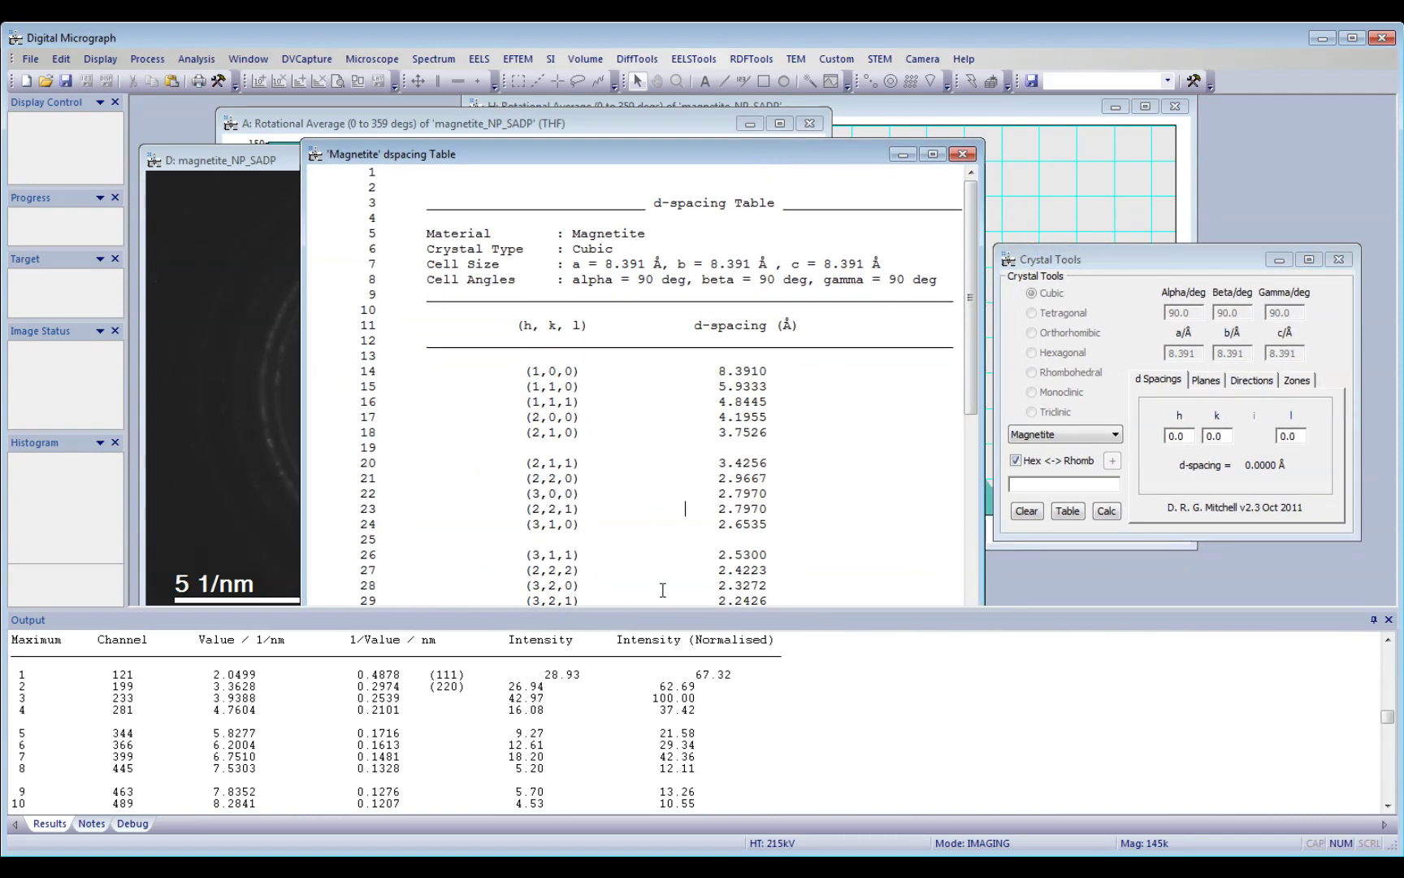
drag(398, 611, 395, 687)
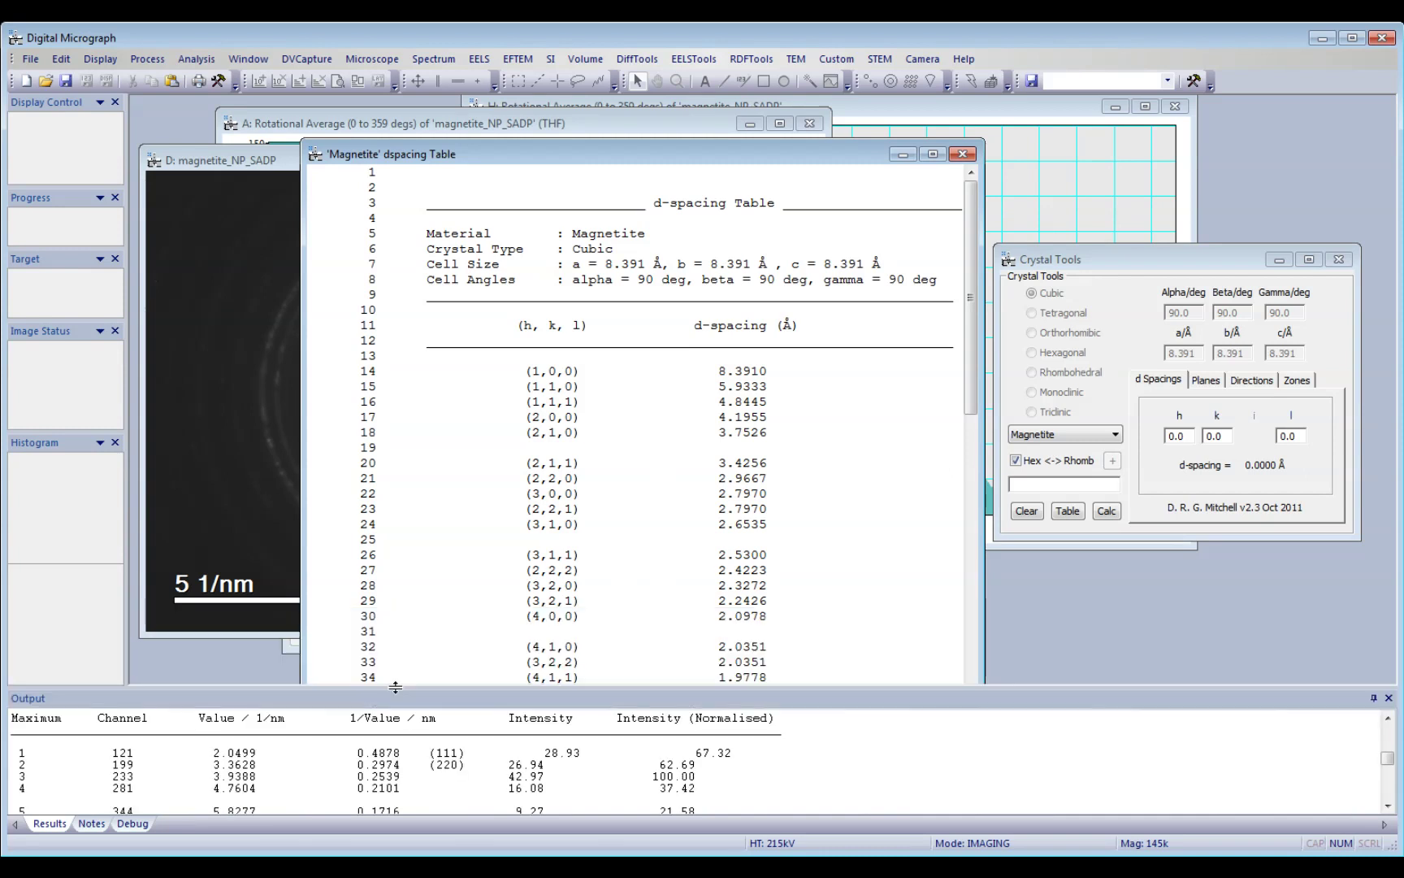